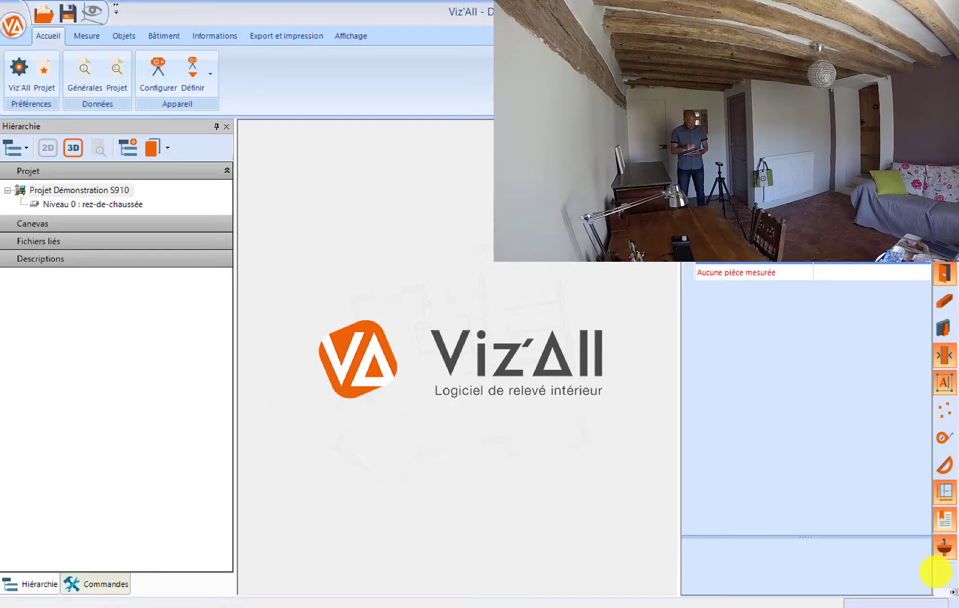
# Step: Review the measuring device types that can be defined for the project
pyautogui.click(125, 204)
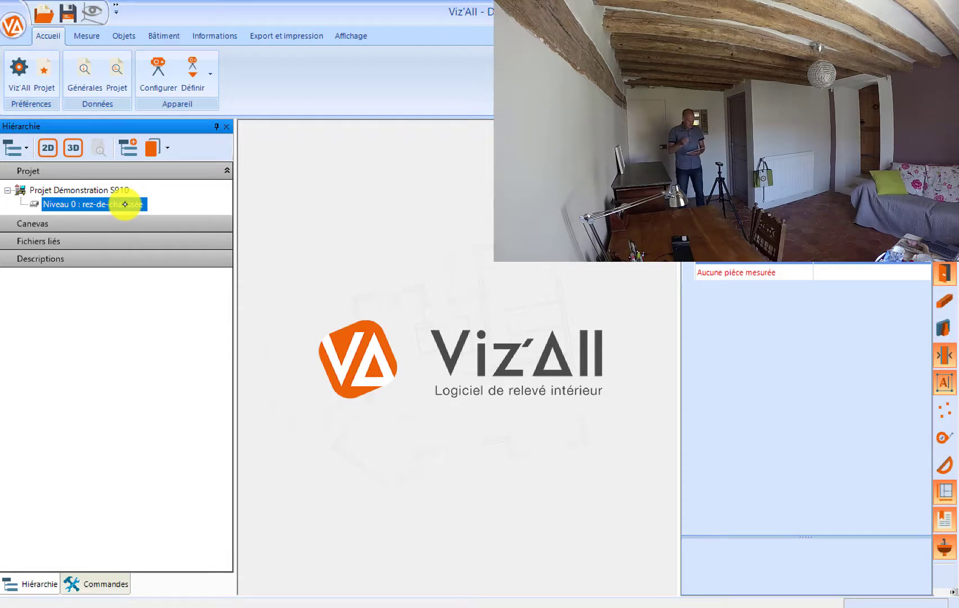
pyautogui.click(208, 74)
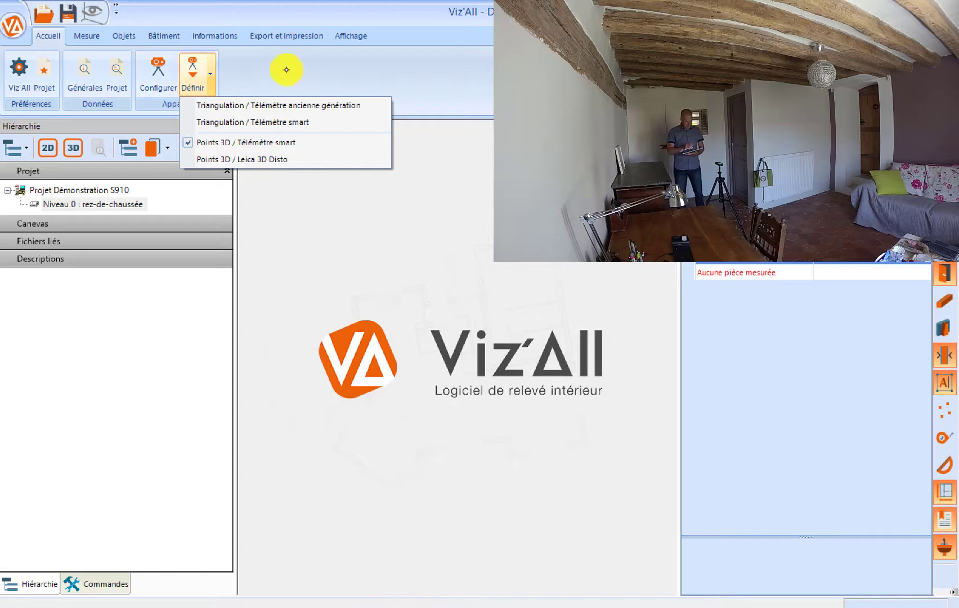
pyautogui.click(287, 71)
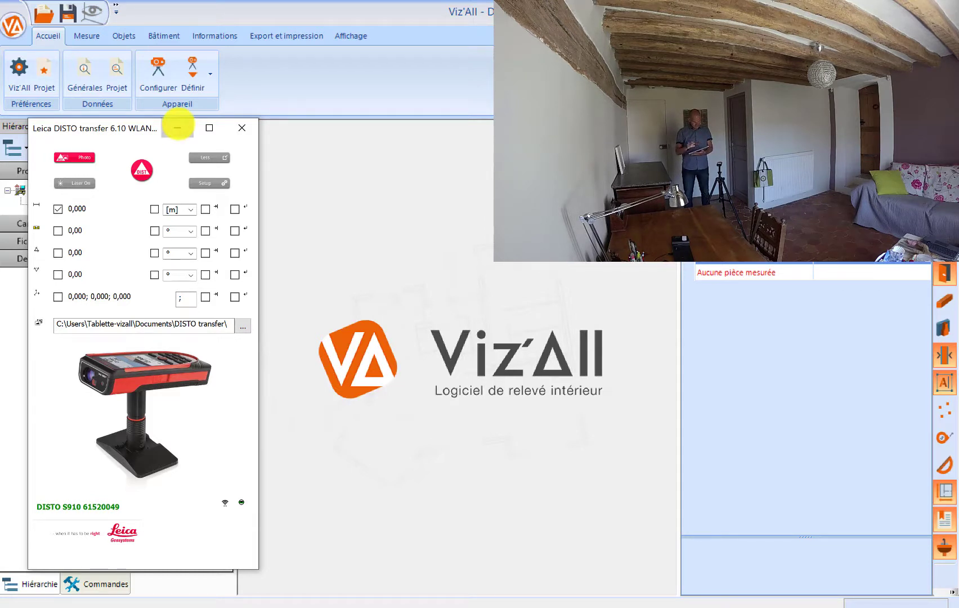
# Step: Add a room named salon in the Habitable zone to the ground-floor level (Niveau 0 : rez-de-chaussée)
pyautogui.click(177, 127)
pyautogui.click(134, 202)
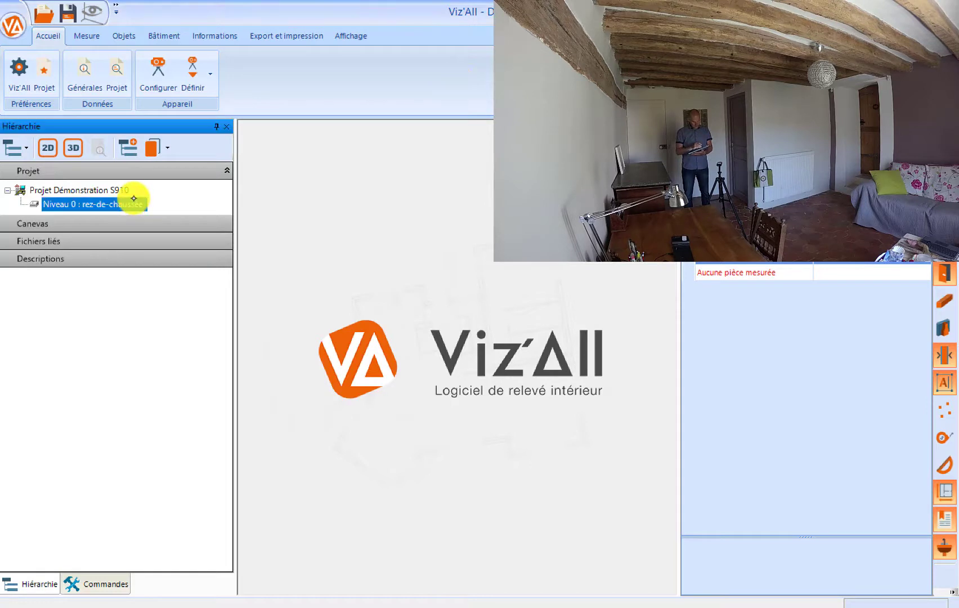
pyautogui.click(133, 147)
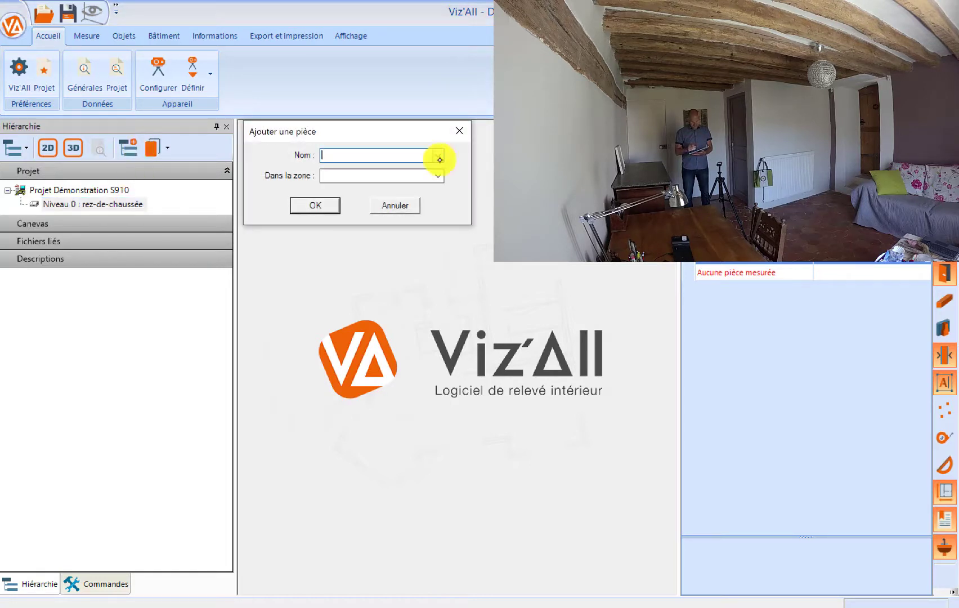
pyautogui.click(438, 156)
pyautogui.click(434, 407)
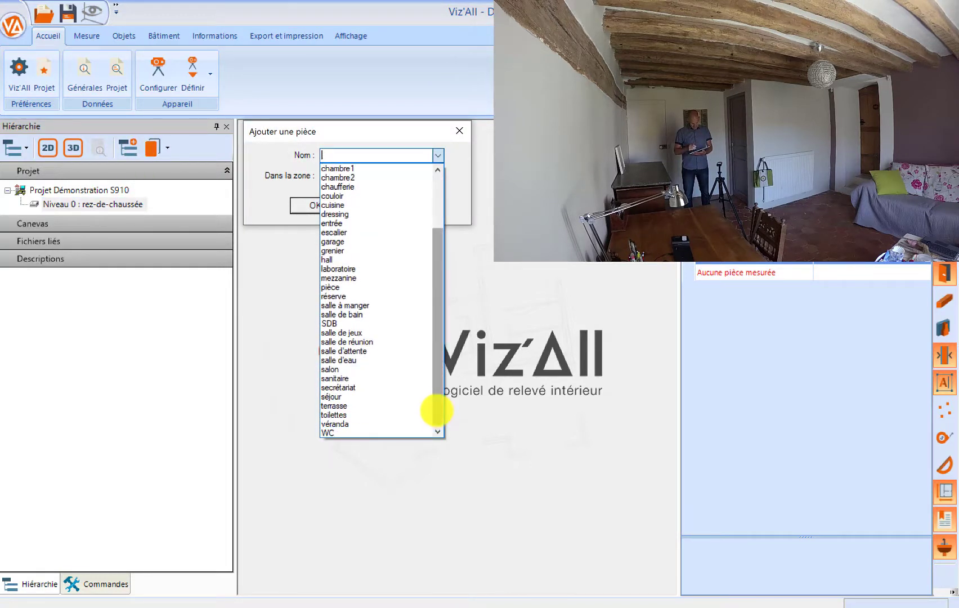
pyautogui.click(340, 372)
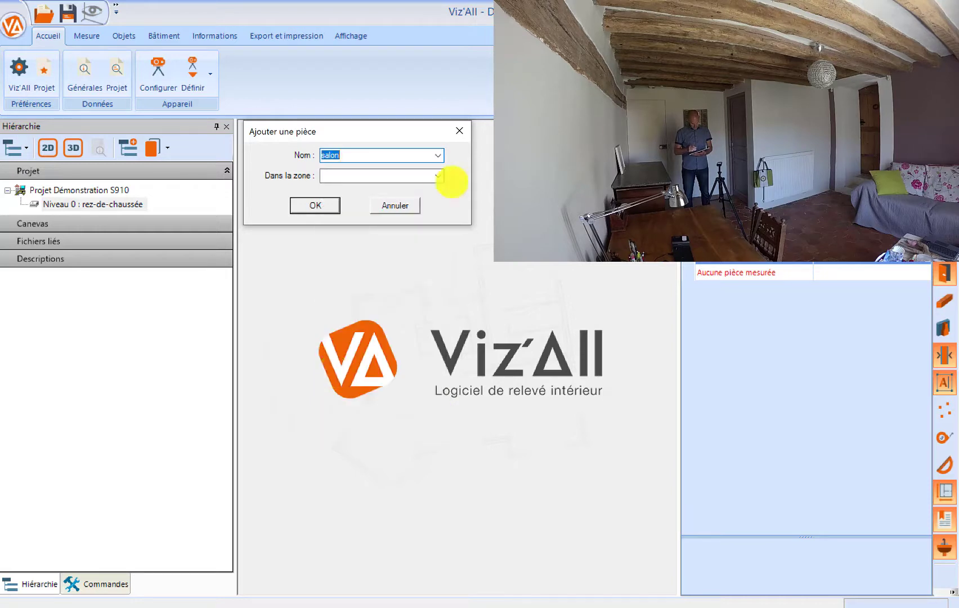
pyautogui.click(437, 176)
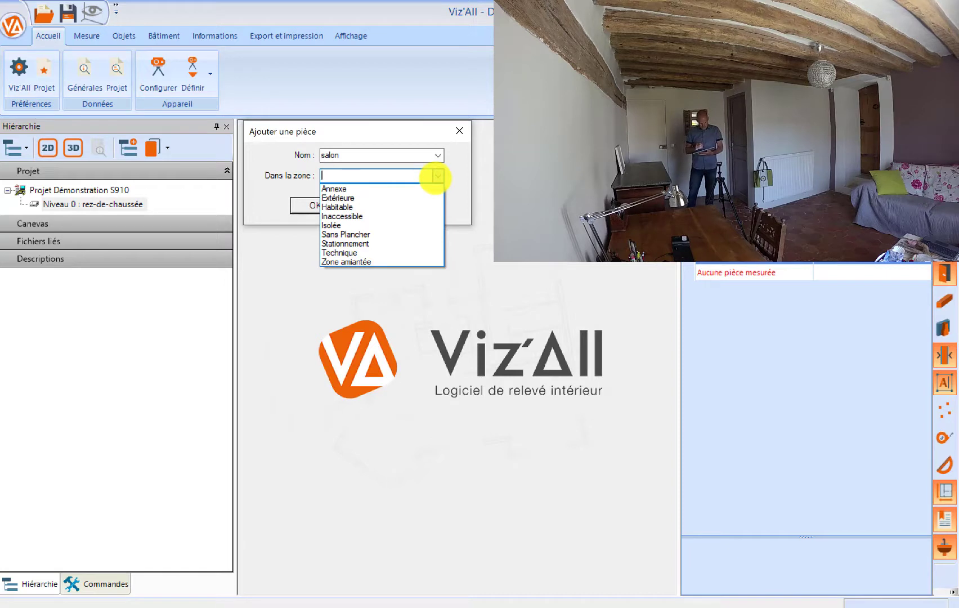
pyautogui.click(342, 207)
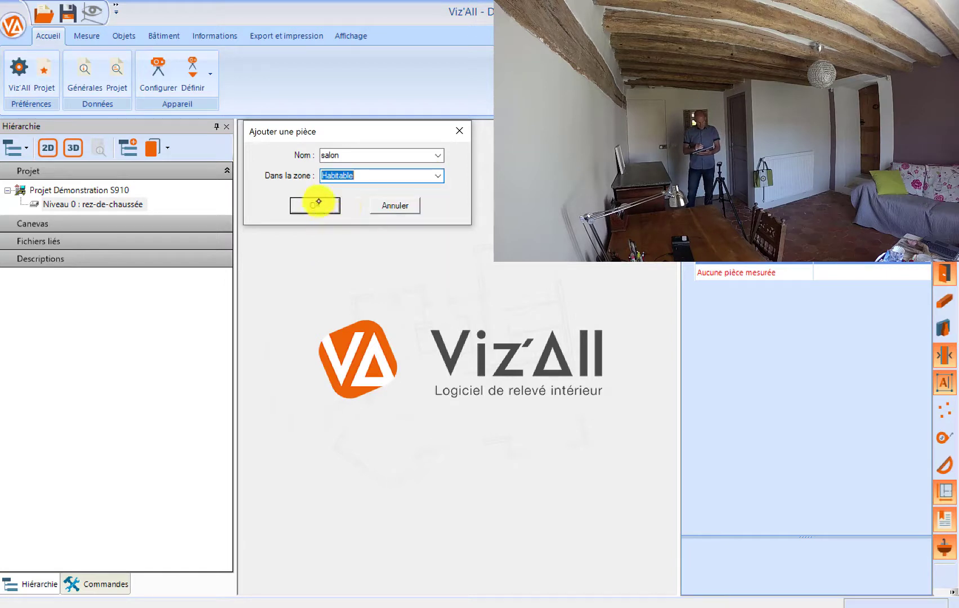
pyautogui.click(316, 203)
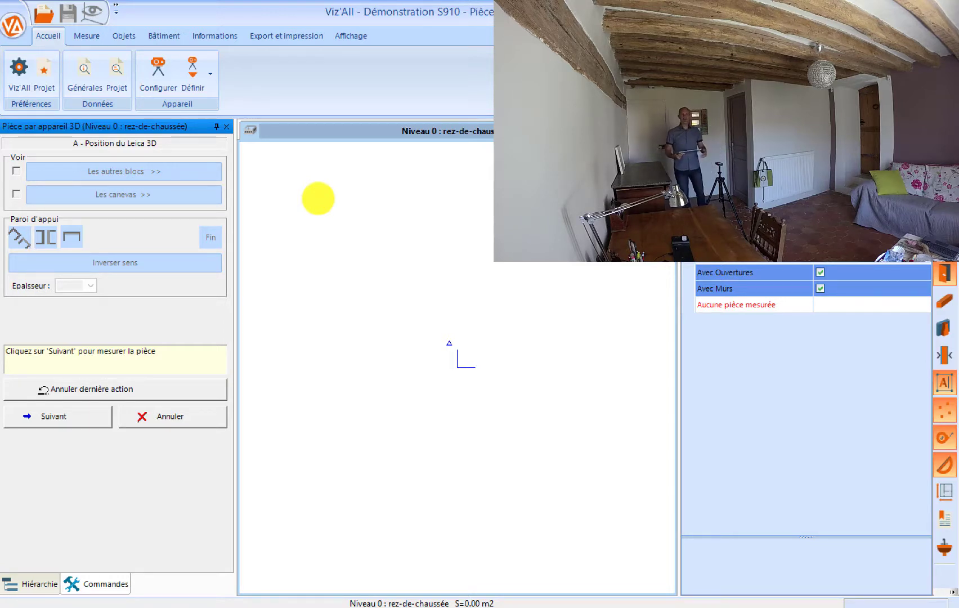
# Step: Survey the salon's contour with the 3D device, combining two points per wall with measured wall angles, and validate the closed outline
pyautogui.click(56, 415)
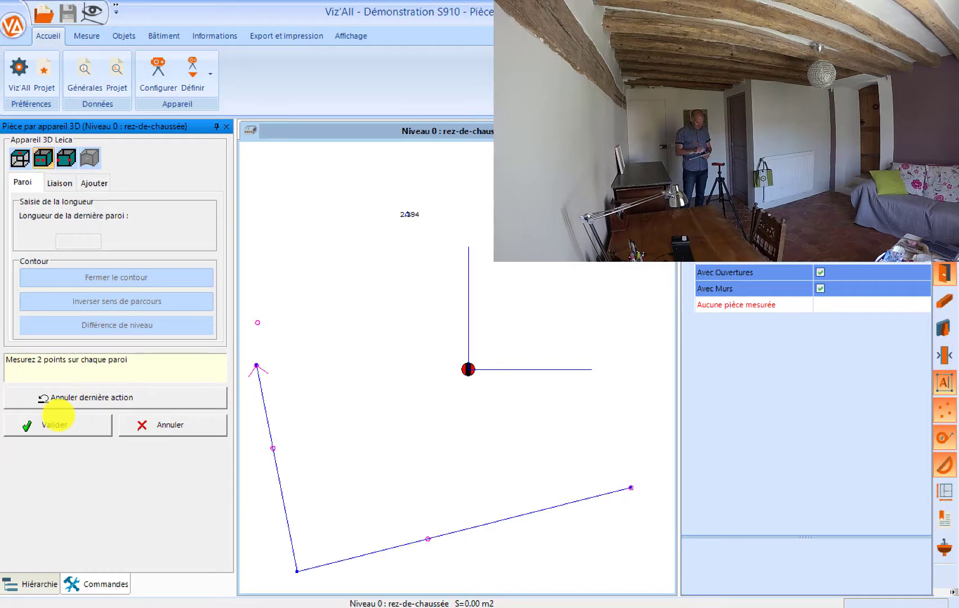
pyautogui.click(66, 158)
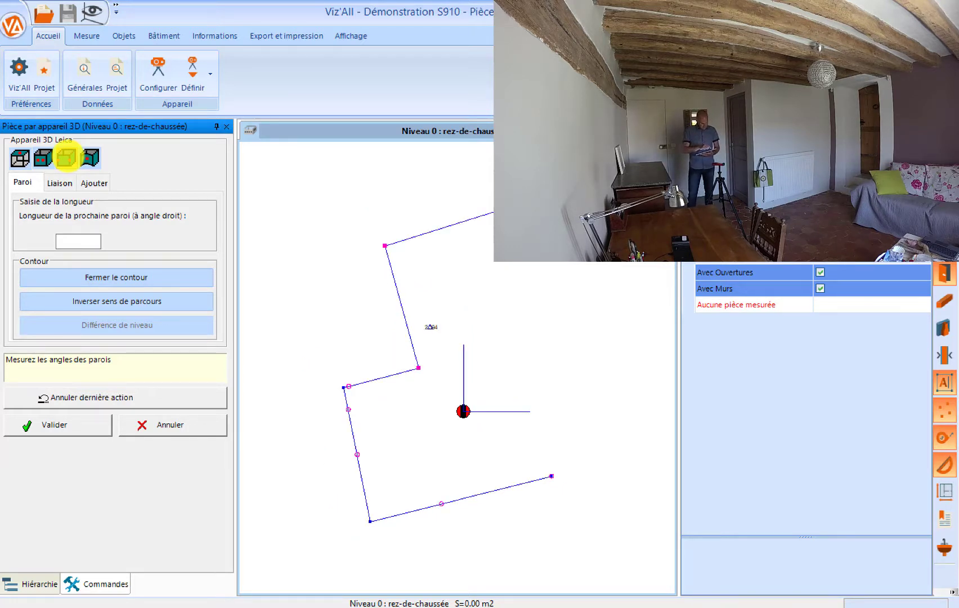
pyautogui.click(44, 158)
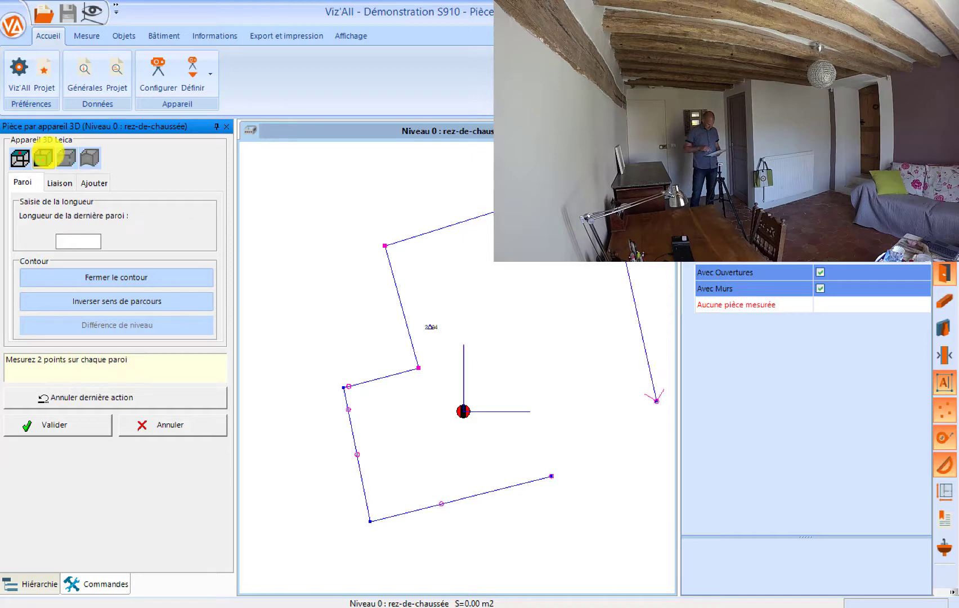
pyautogui.click(44, 157)
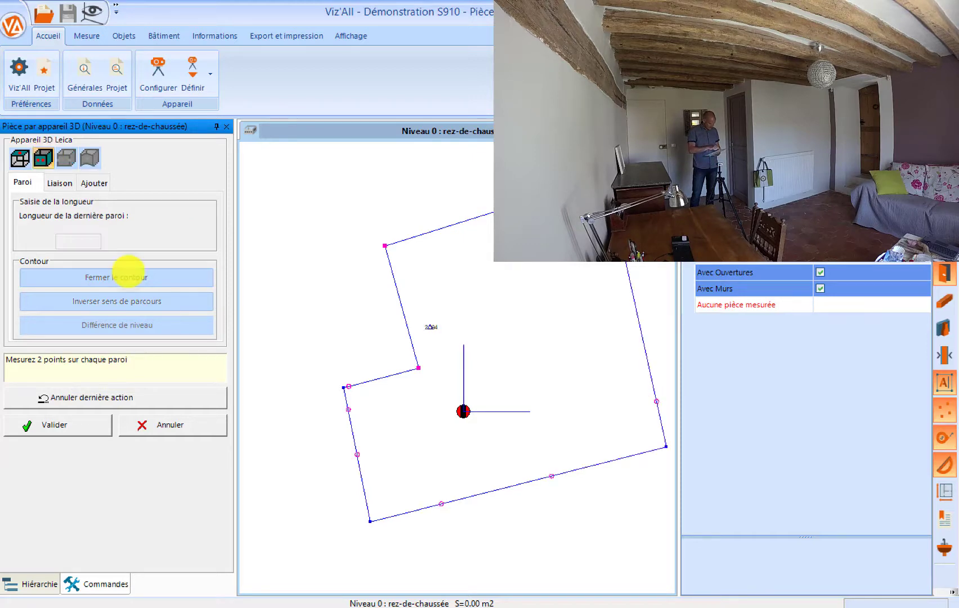
pyautogui.click(52, 424)
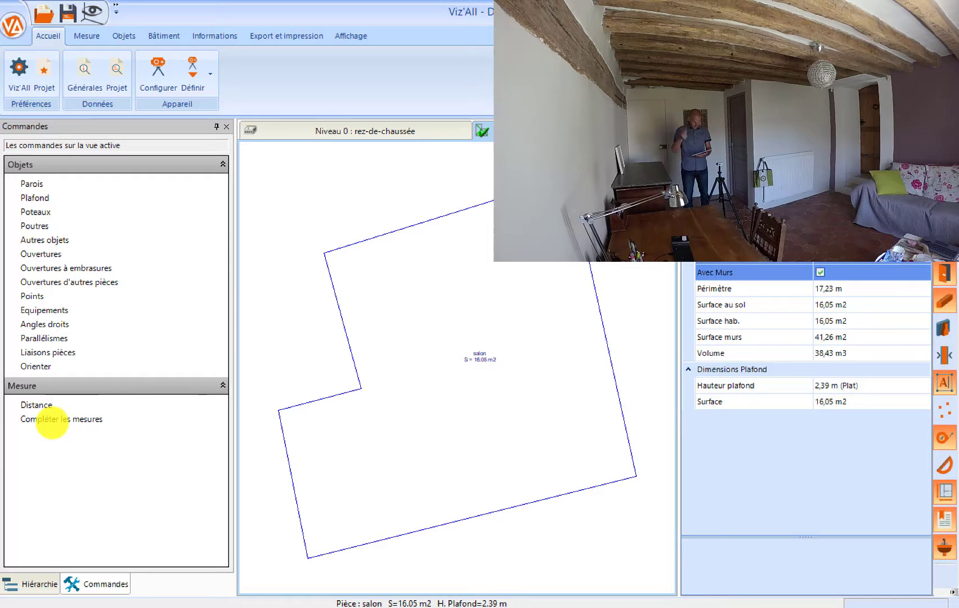
# Step: Add a measured door of type Ouvrant simple, about 0.75 x 2.05 m, on the short wall of the salon's recess
pyautogui.click(34, 585)
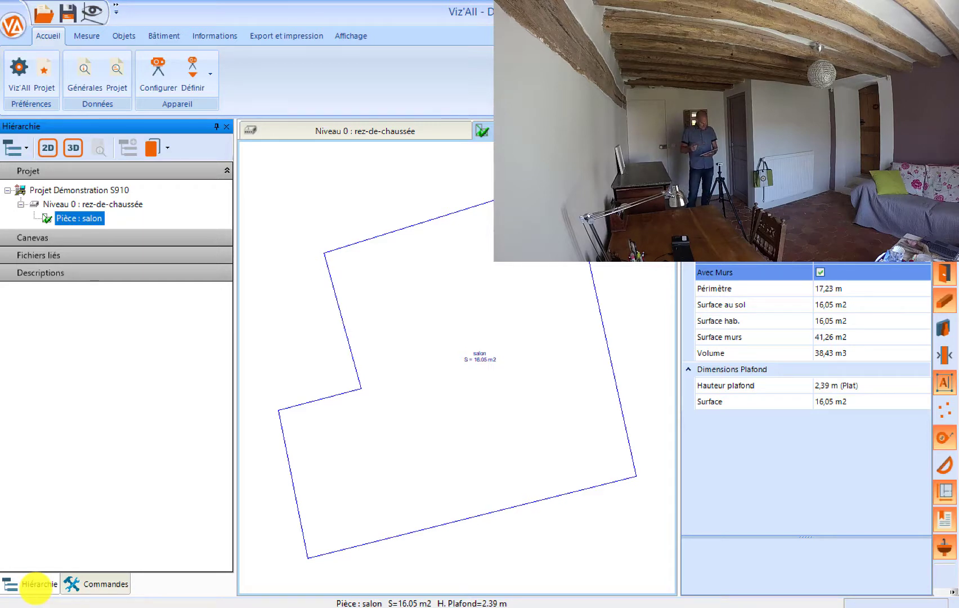
pyautogui.click(125, 36)
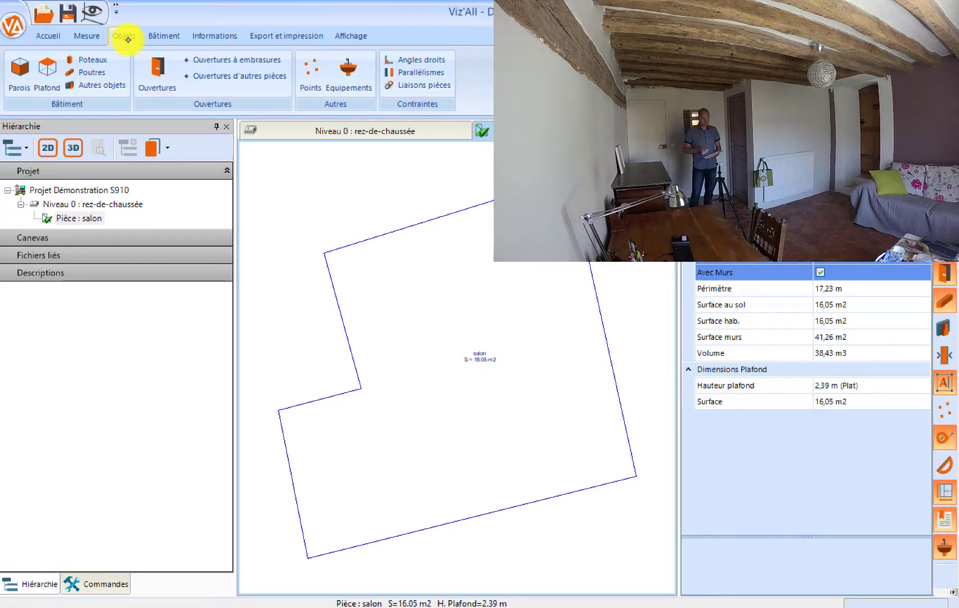
pyautogui.click(157, 67)
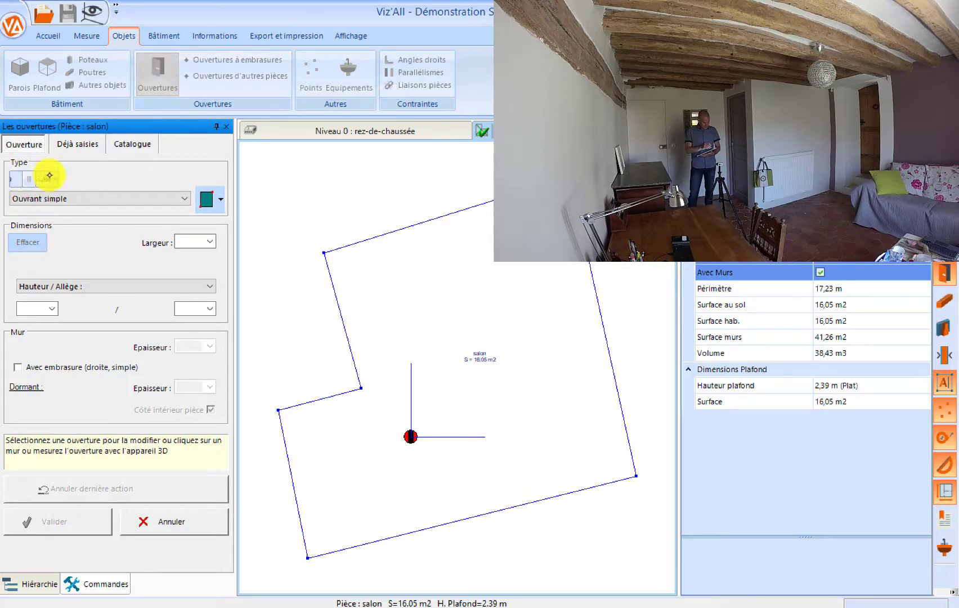
pyautogui.click(179, 198)
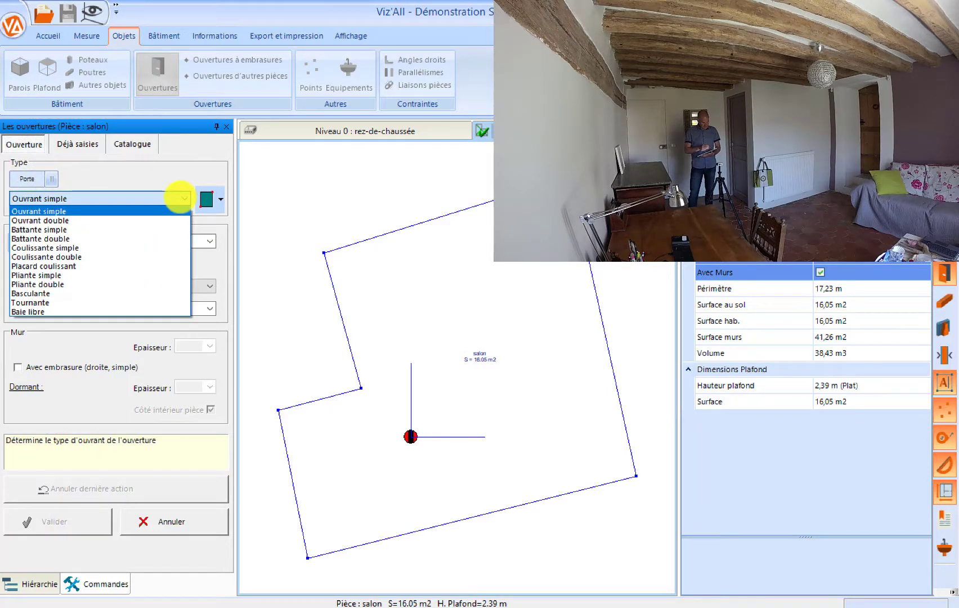
pyautogui.click(142, 172)
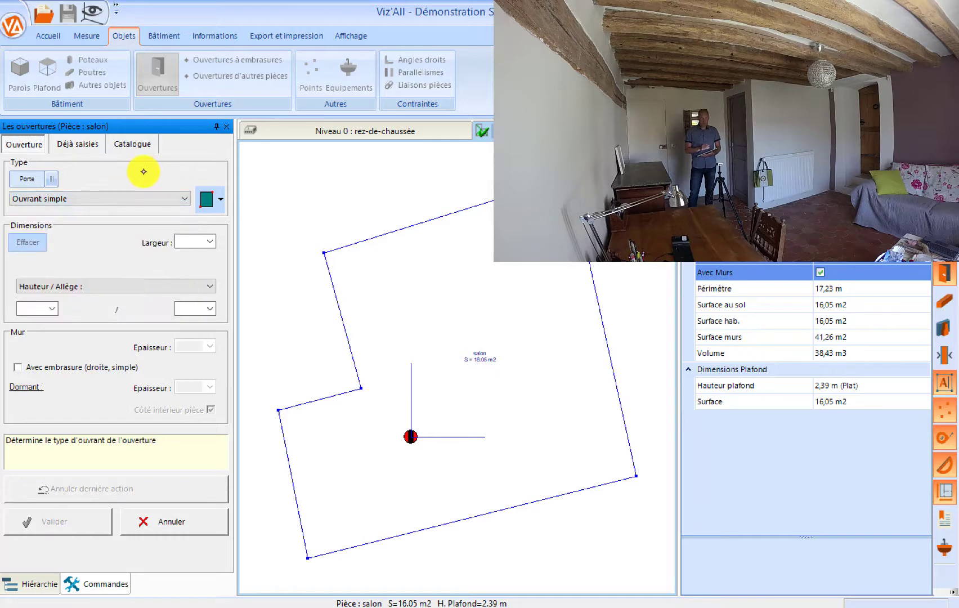
pyautogui.click(221, 199)
pyautogui.click(142, 179)
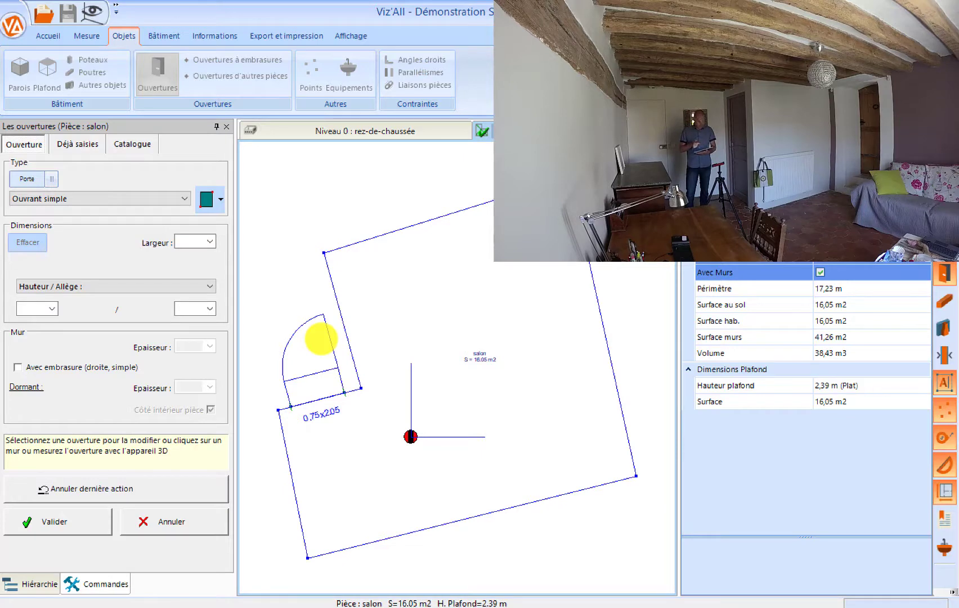
# Step: Choose a rectangular Battante double window from the catalogue, 1.40 wide and 1.25 high with a 0.90 sill
pyautogui.click(133, 145)
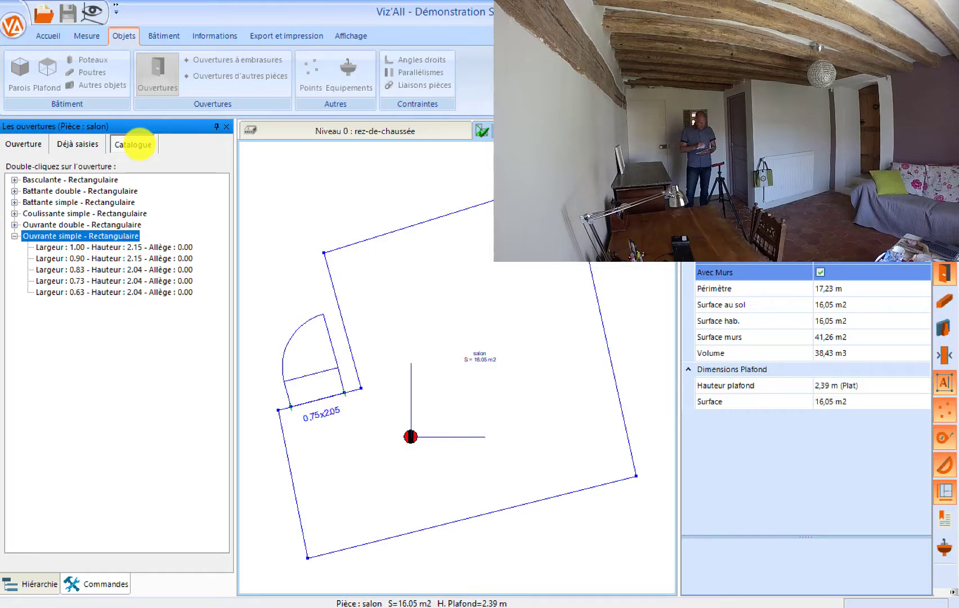
pyautogui.click(22, 142)
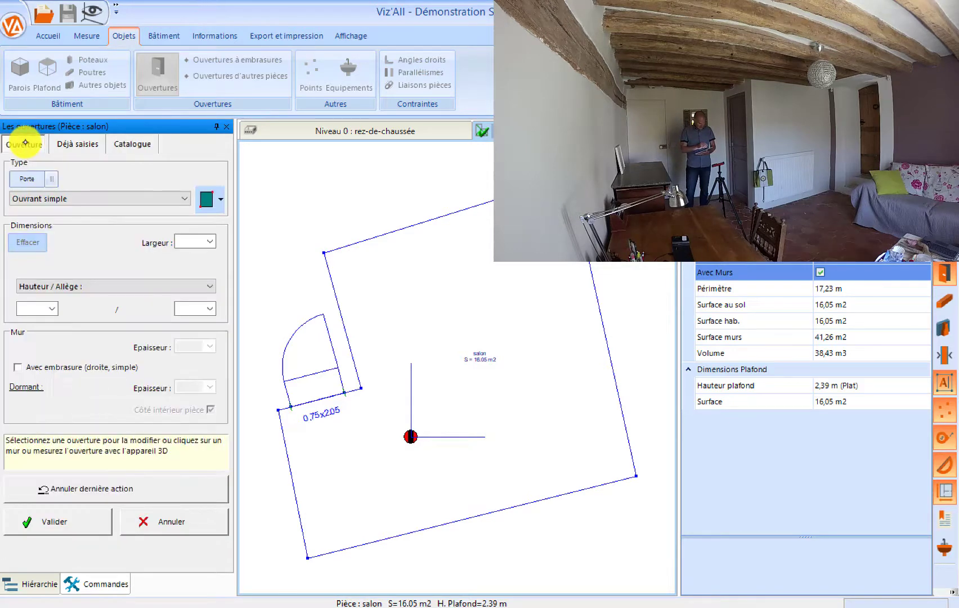
pyautogui.click(44, 177)
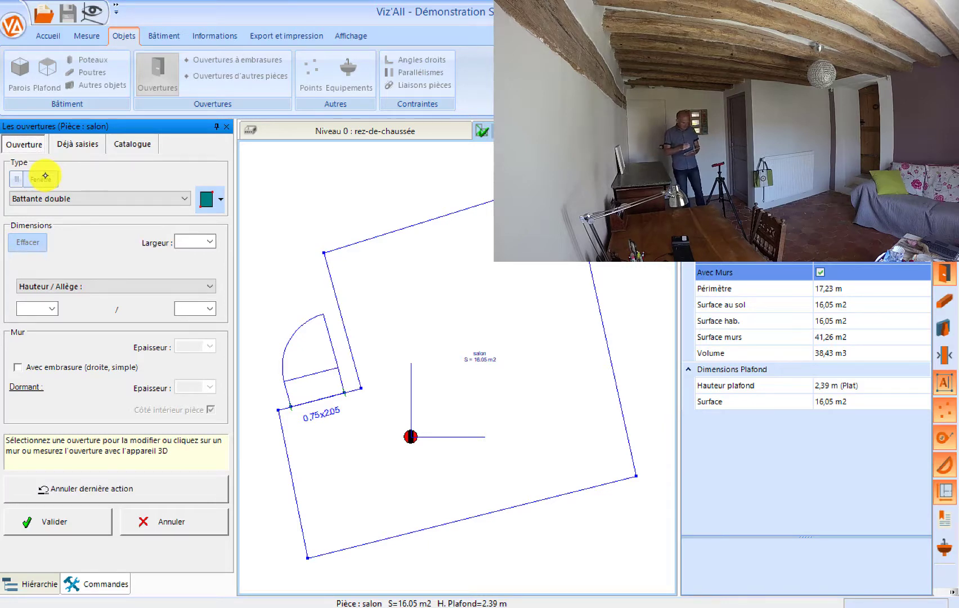
pyautogui.click(135, 145)
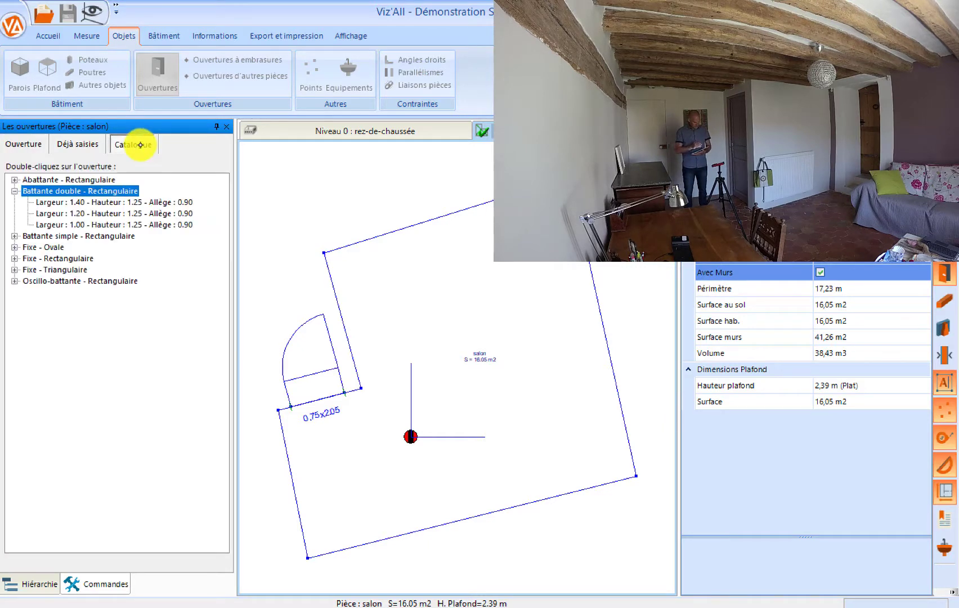
pyautogui.doubleClick(185, 201)
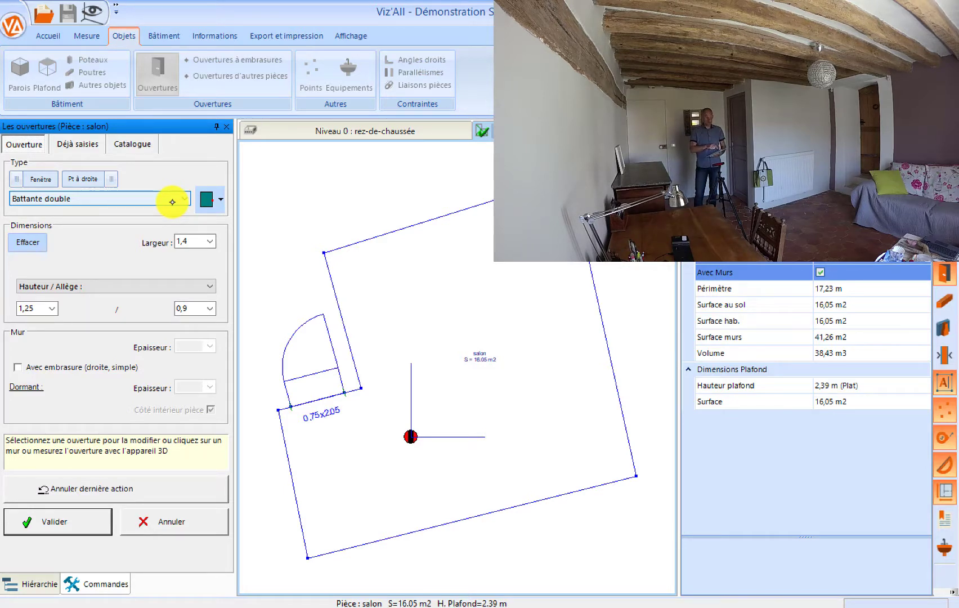
# Step: Place the window on the long wall opposite the recess using its right-hand point, opening into the room, and validate the openings
pyautogui.click(76, 179)
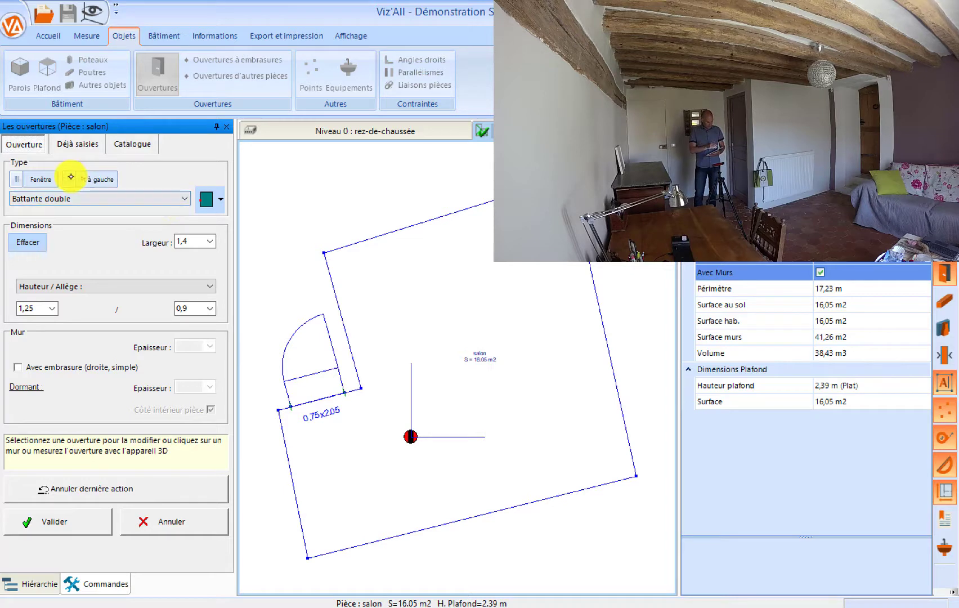
pyautogui.click(106, 177)
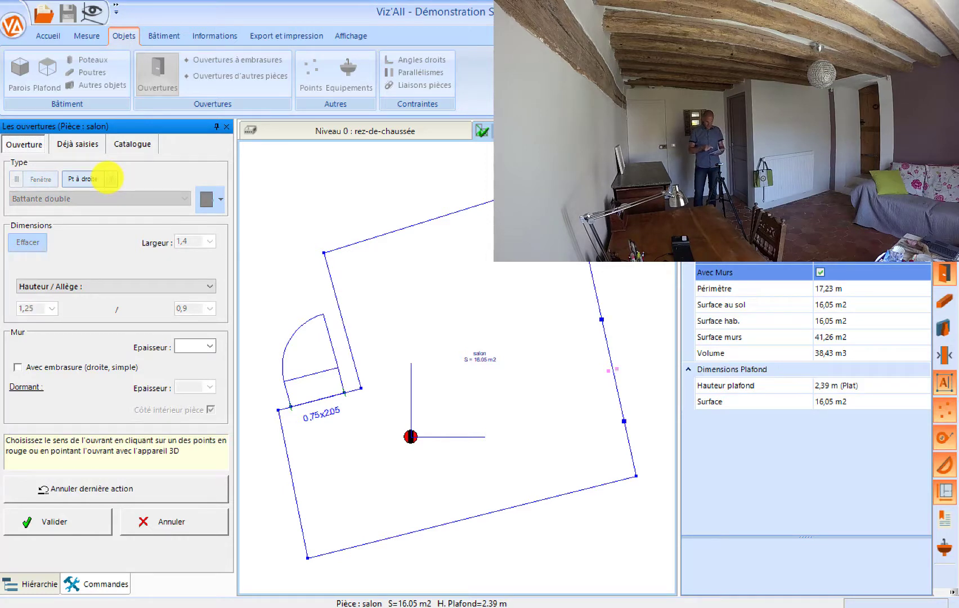
pyautogui.click(585, 357)
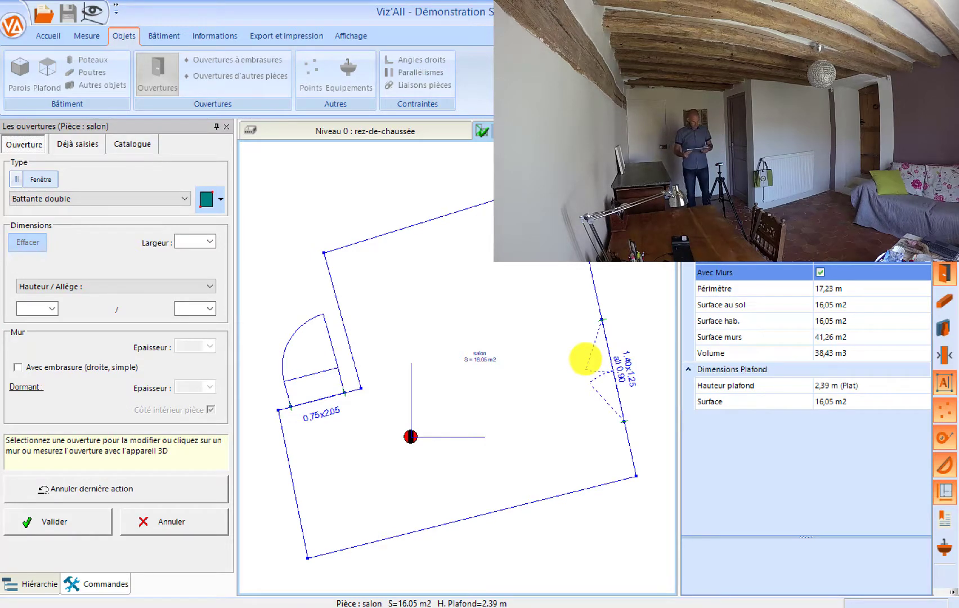
pyautogui.click(60, 526)
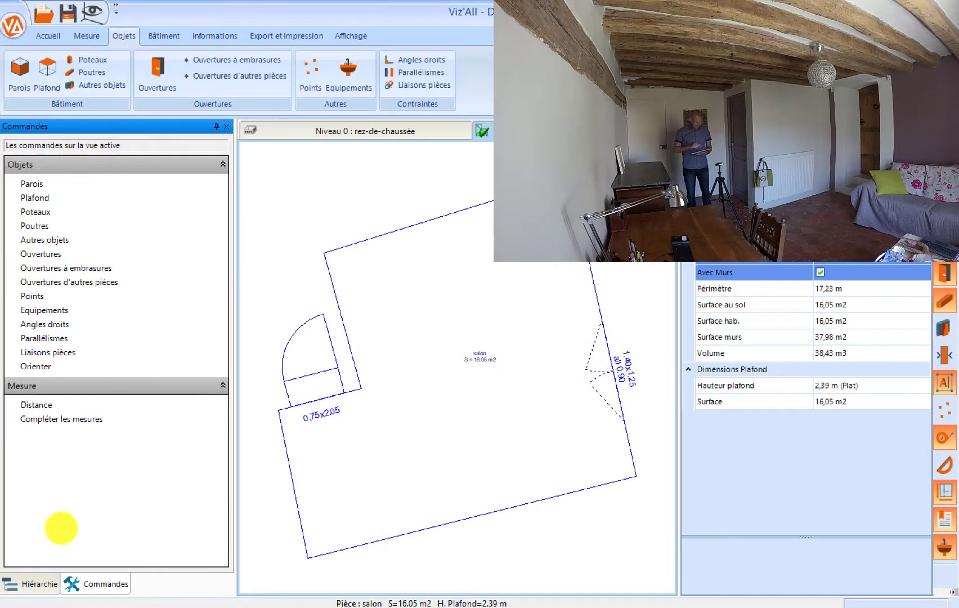
# Step: Inspect the salon with its openings in the 3D view, then return to the room's plan
pyautogui.click(35, 584)
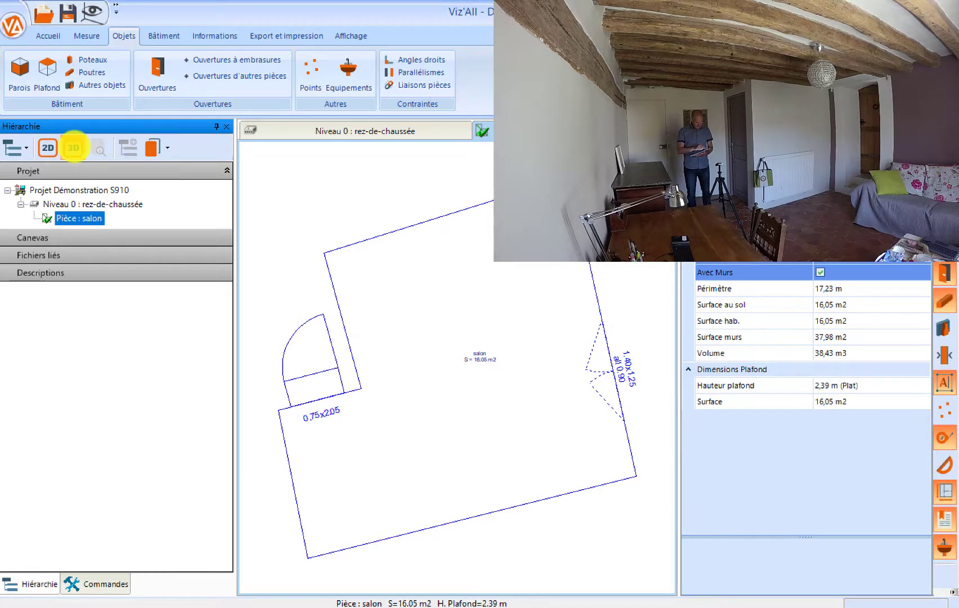
pyautogui.click(73, 148)
pyautogui.moveTo(535, 518); pyautogui.dragTo(406, 529)
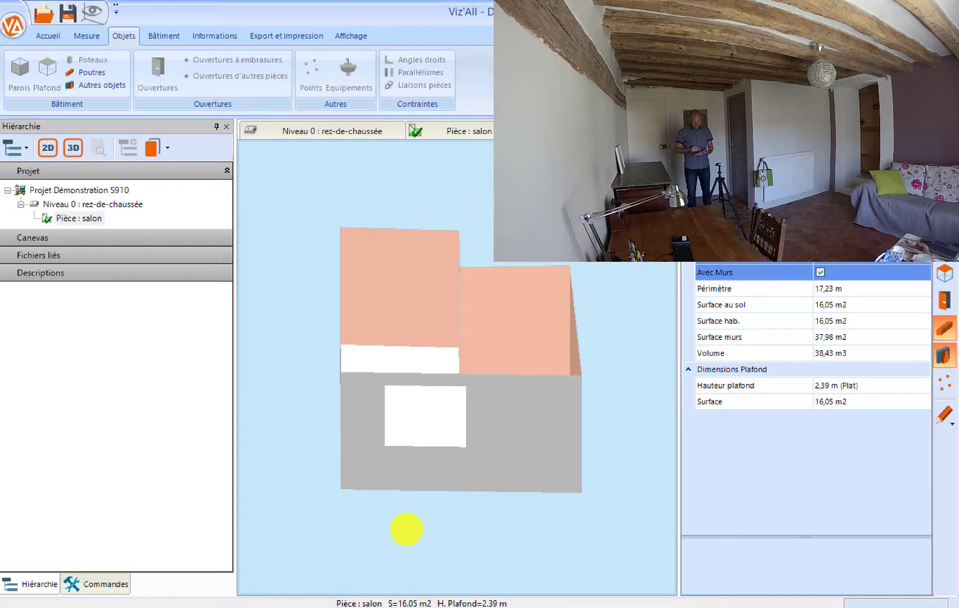
pyautogui.click(460, 130)
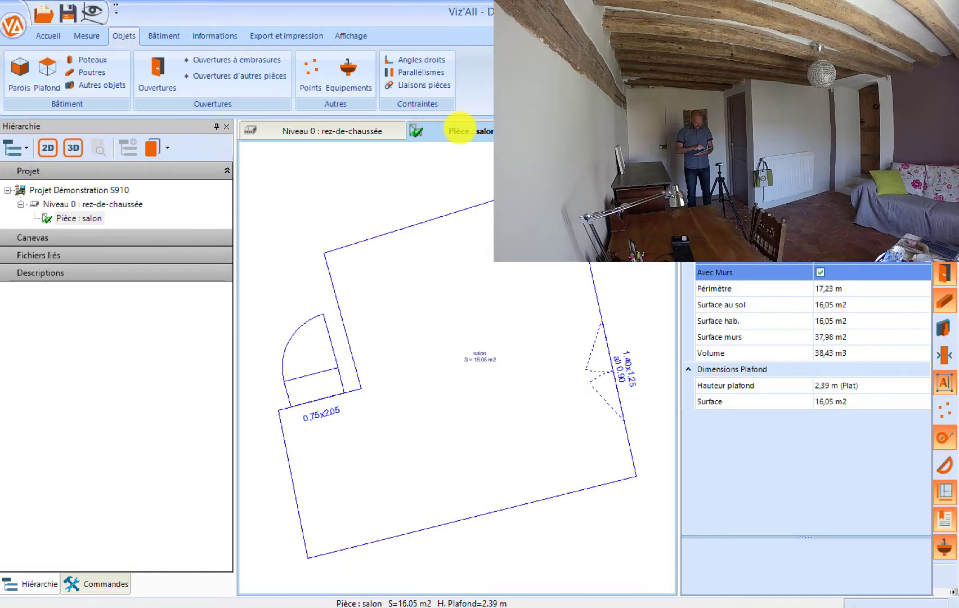
# Step: Place an unmeasured Chauffage/Convecteur in the salon by 1 point sur un mur, parallel to the wall adjoining the door's wall
pyautogui.click(80, 217)
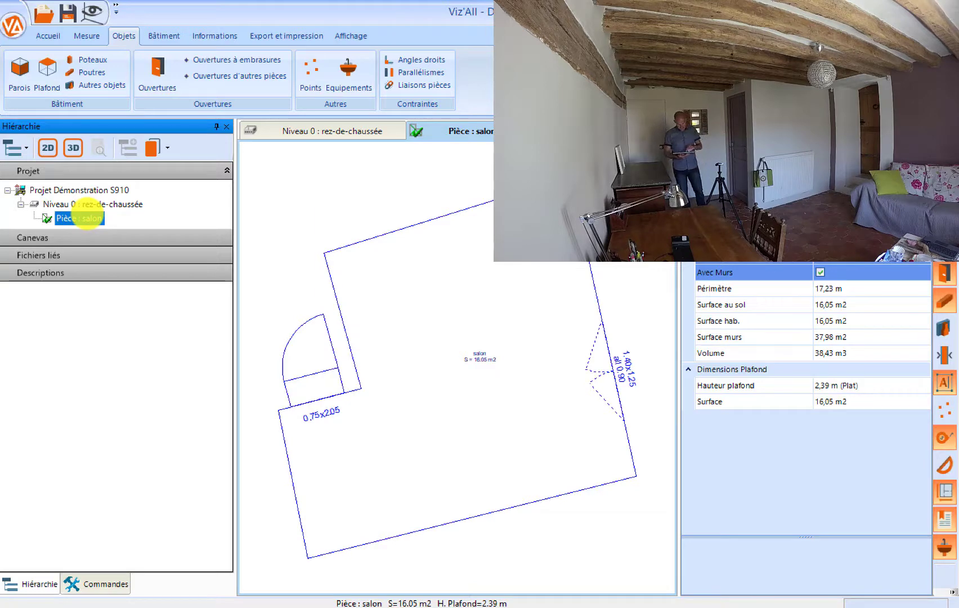
pyautogui.click(348, 71)
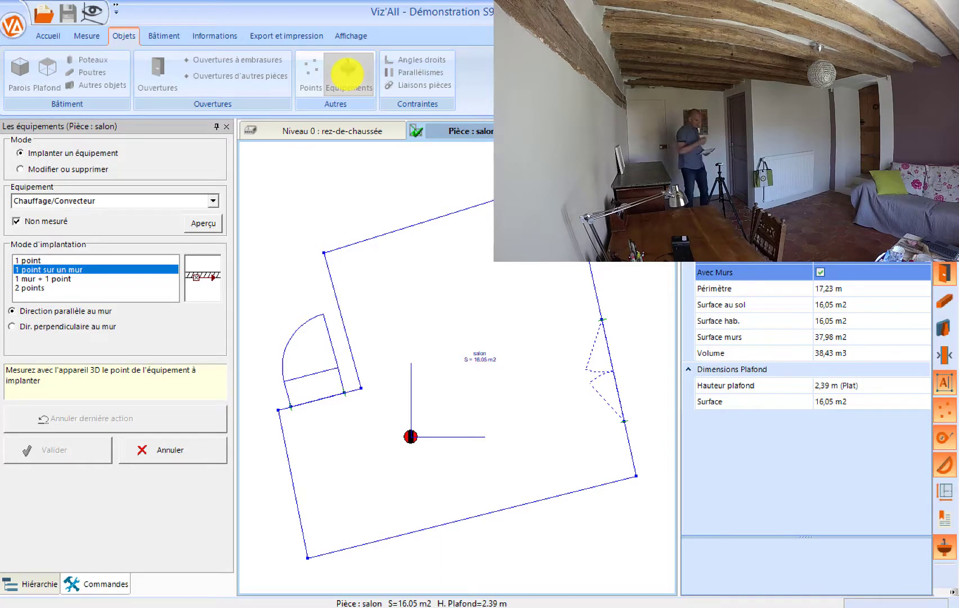
pyautogui.click(202, 223)
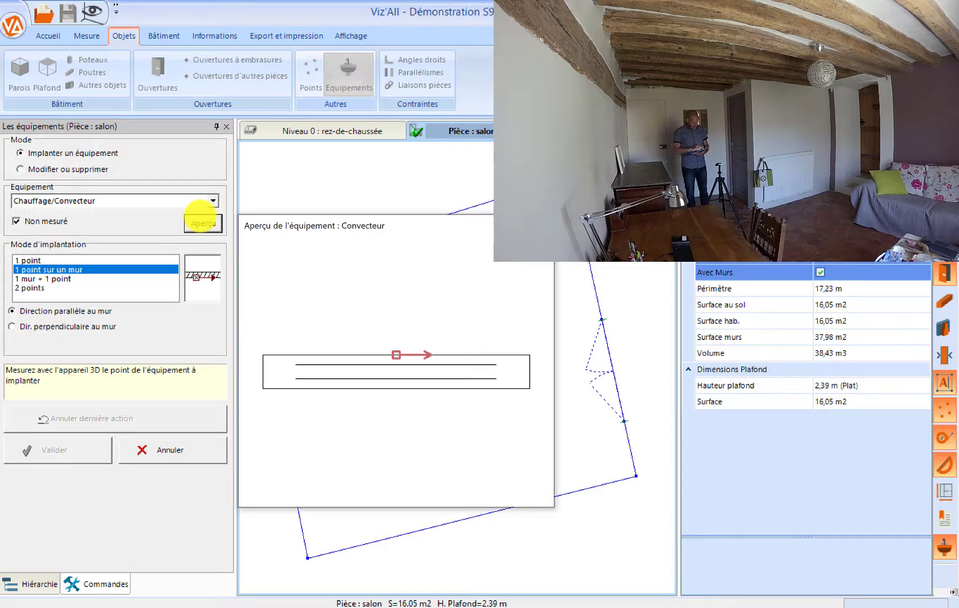
pyautogui.click(201, 221)
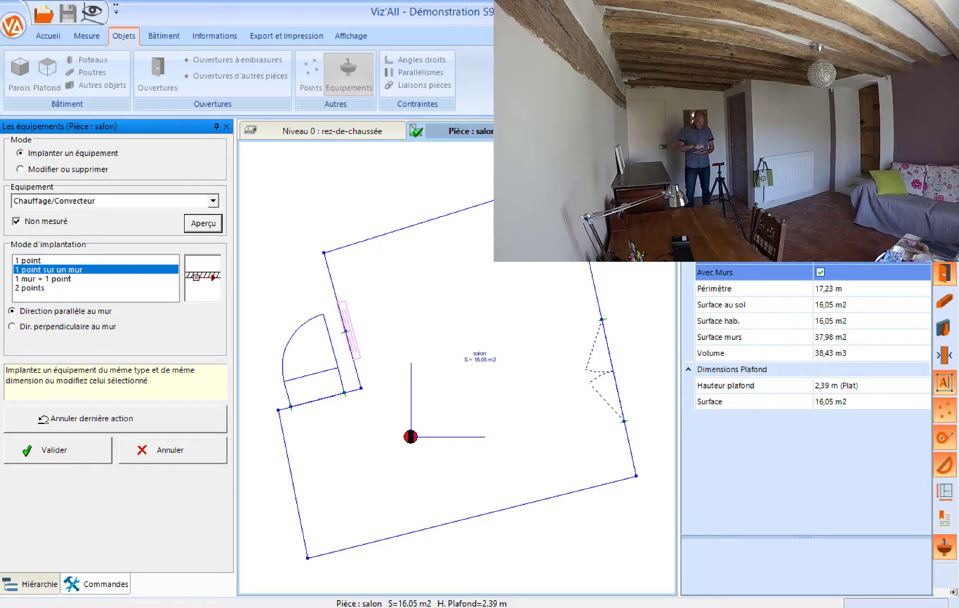
# Step: Add an unmeasured Electricité/Centre lumineux by 1 point near the middle of the salon and validate the equipment
pyautogui.click(213, 201)
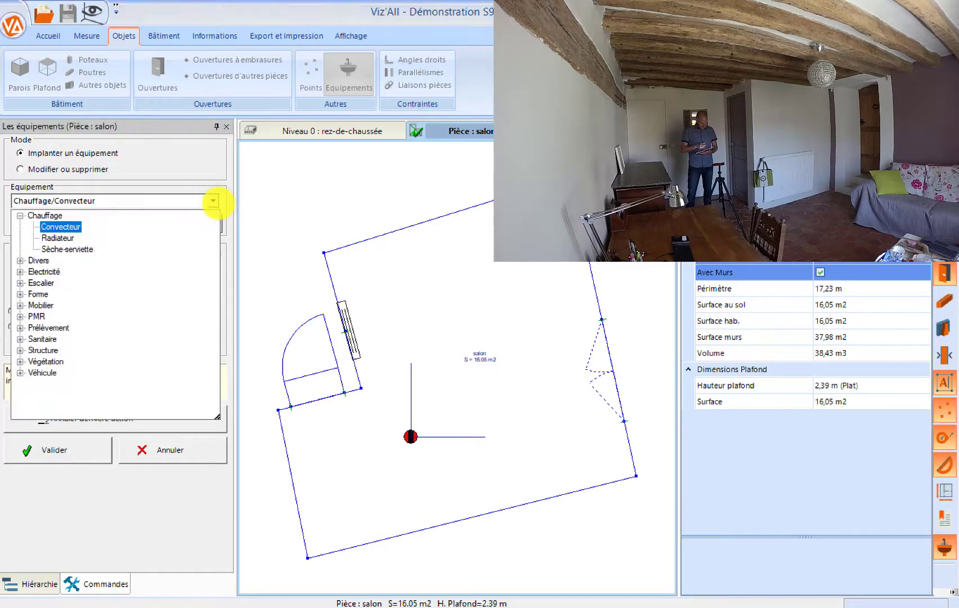
pyautogui.click(20, 271)
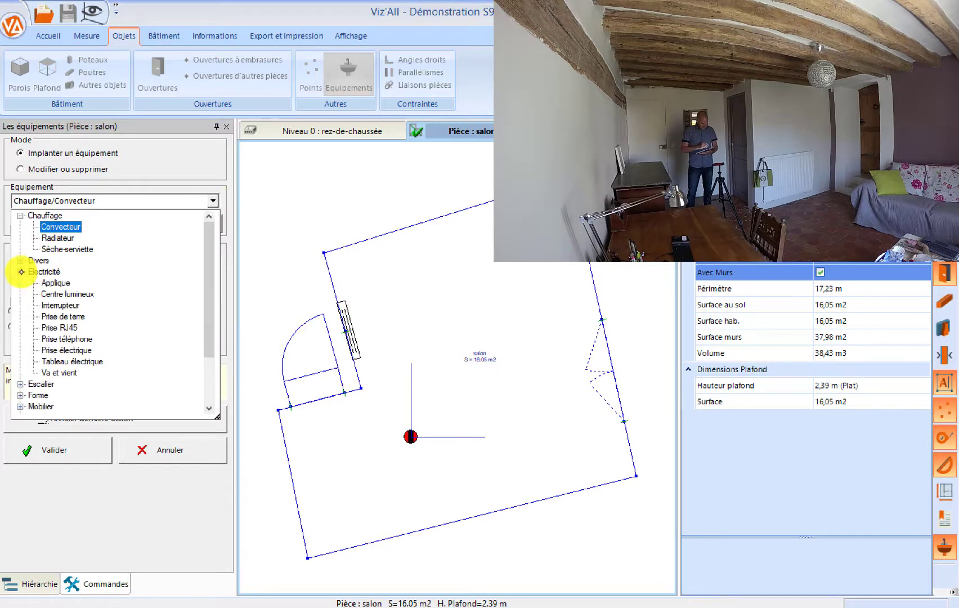
pyautogui.click(85, 294)
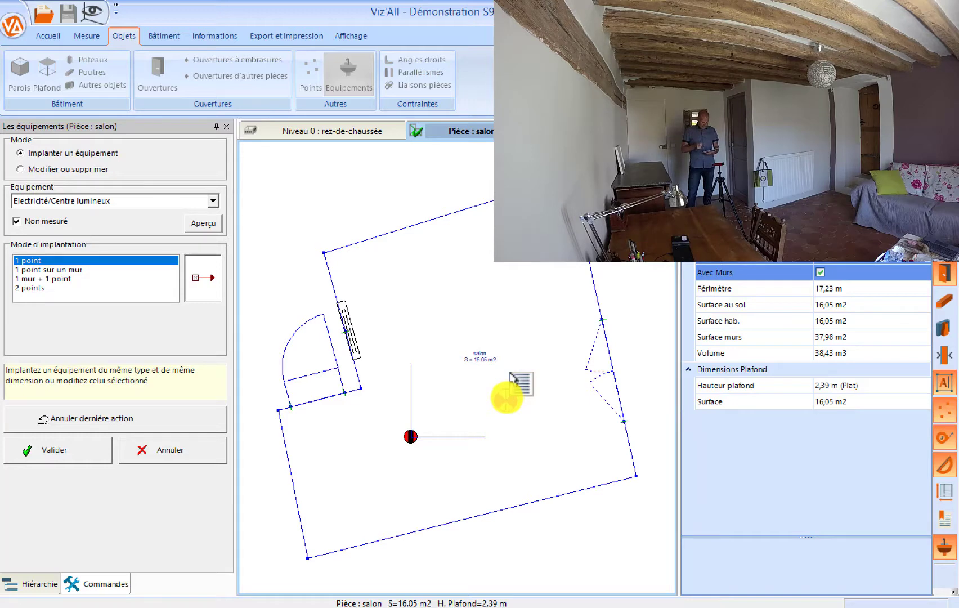
pyautogui.click(507, 397)
pyautogui.click(55, 450)
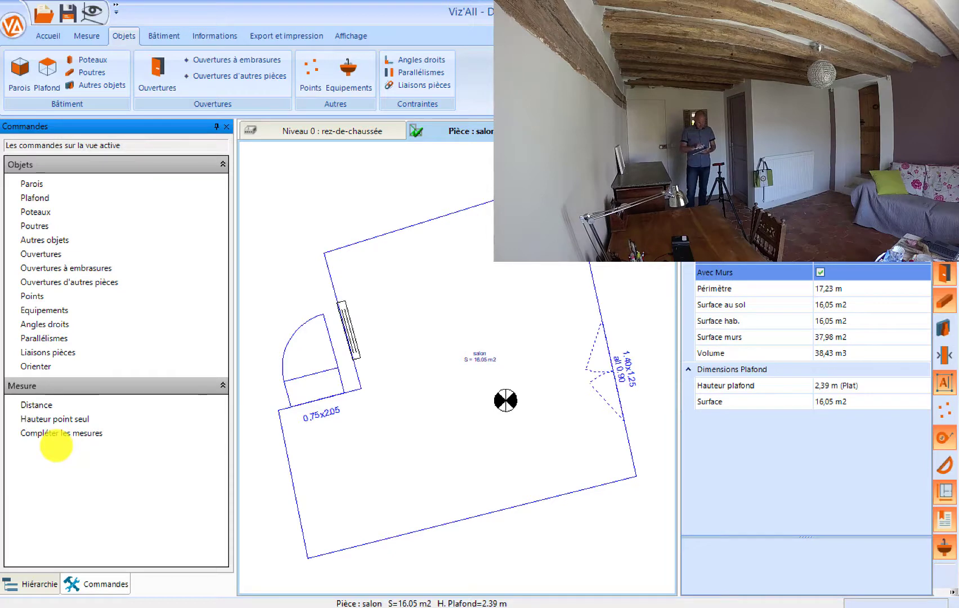
# Step: Add a wooden beam of rectangular section across the salon, alongside the convector wall, by measuring points on its lower edge
pyautogui.click(106, 72)
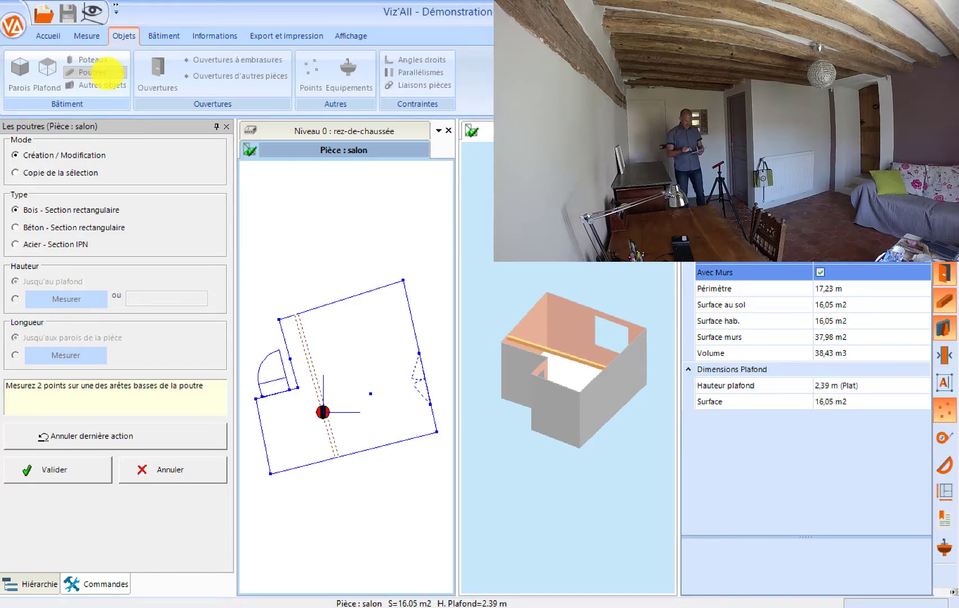
pyautogui.click(47, 466)
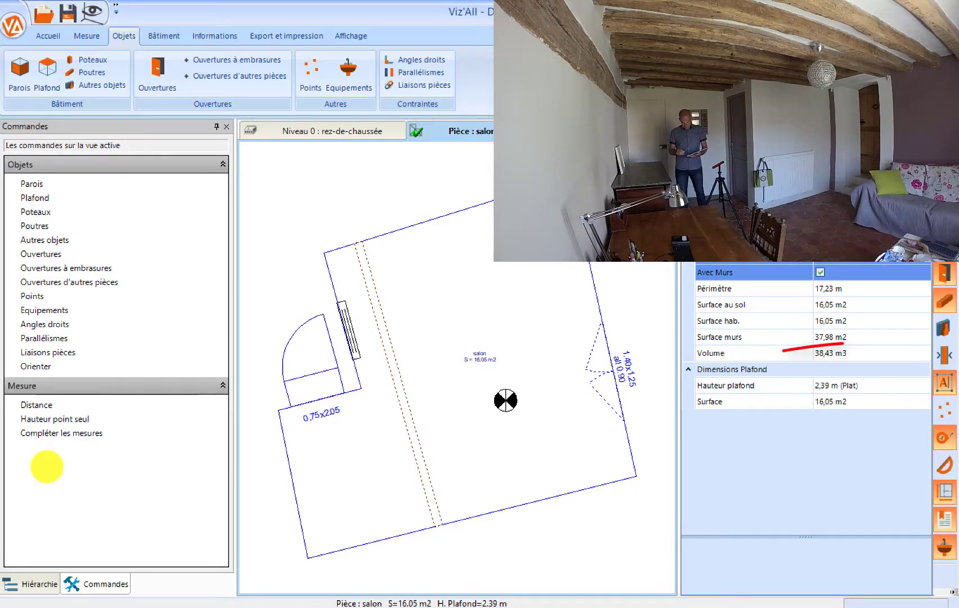
pyautogui.click(946, 298)
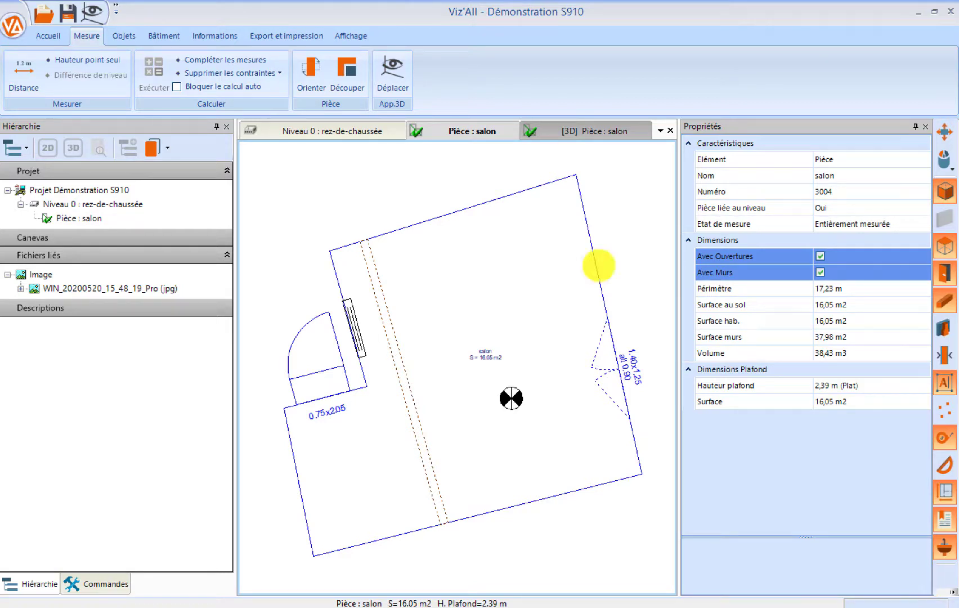
# Step: Describe the window's wall with material Pierre, orientation Sud, interior finish Peinture, exterior finish Enduit extérieur and type Mur extérieur
pyautogui.click(597, 266)
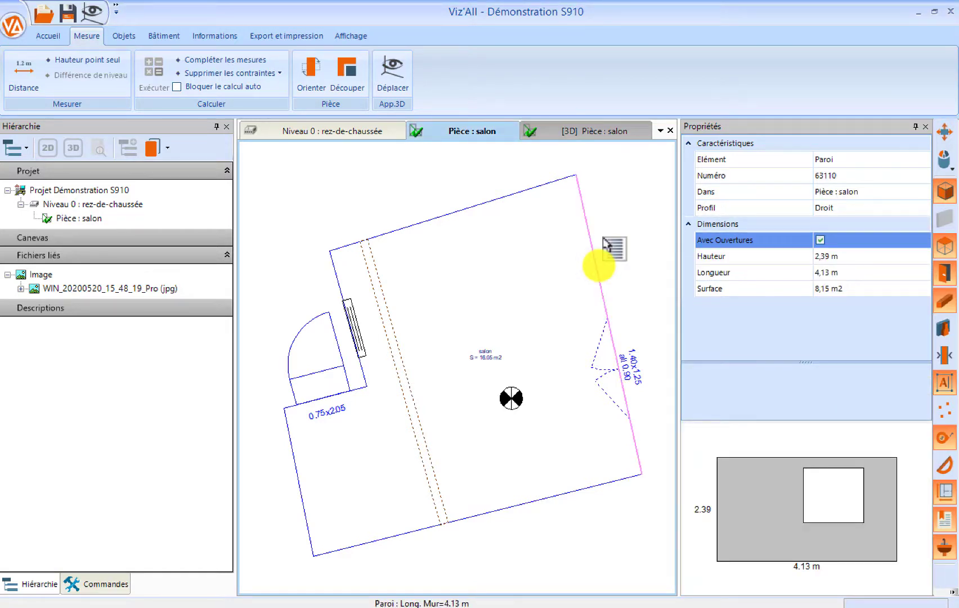
pyautogui.rightClick(602, 246)
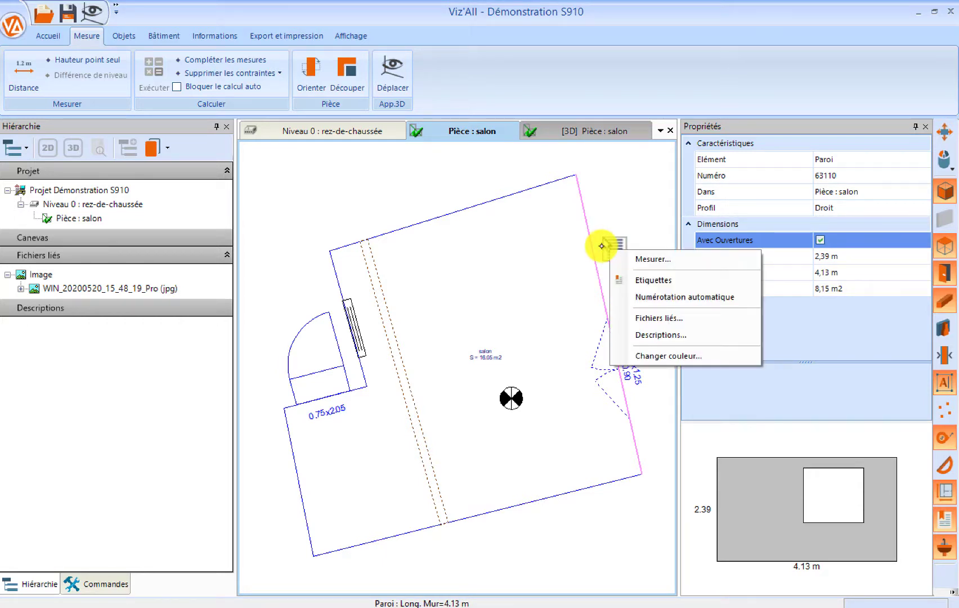
pyautogui.click(673, 334)
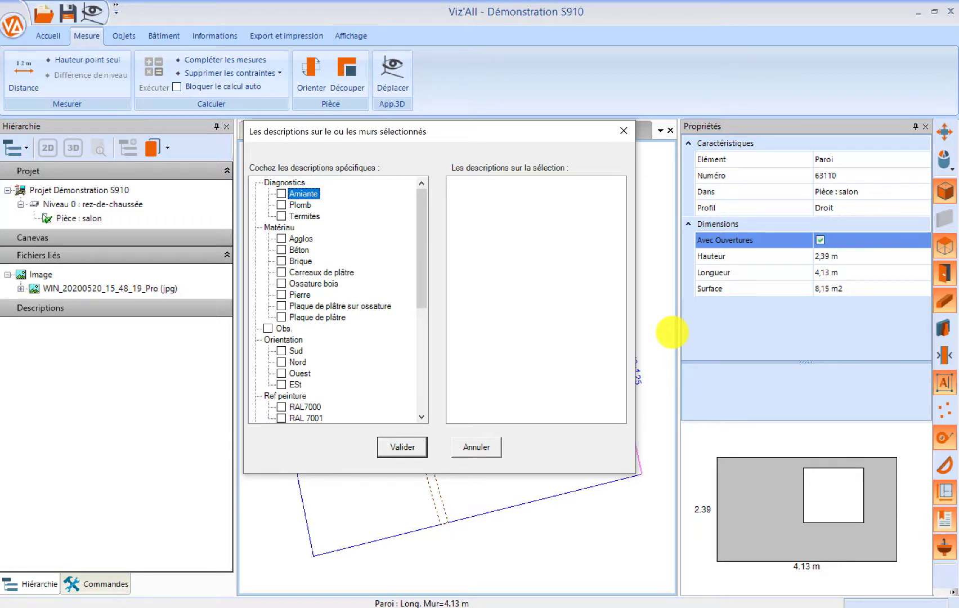
pyautogui.click(282, 295)
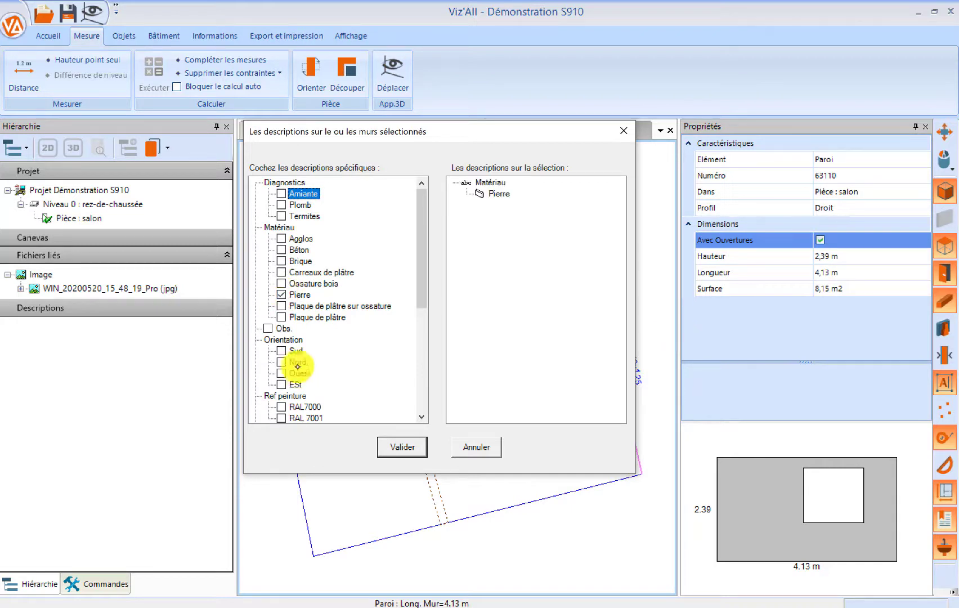
pyautogui.click(281, 349)
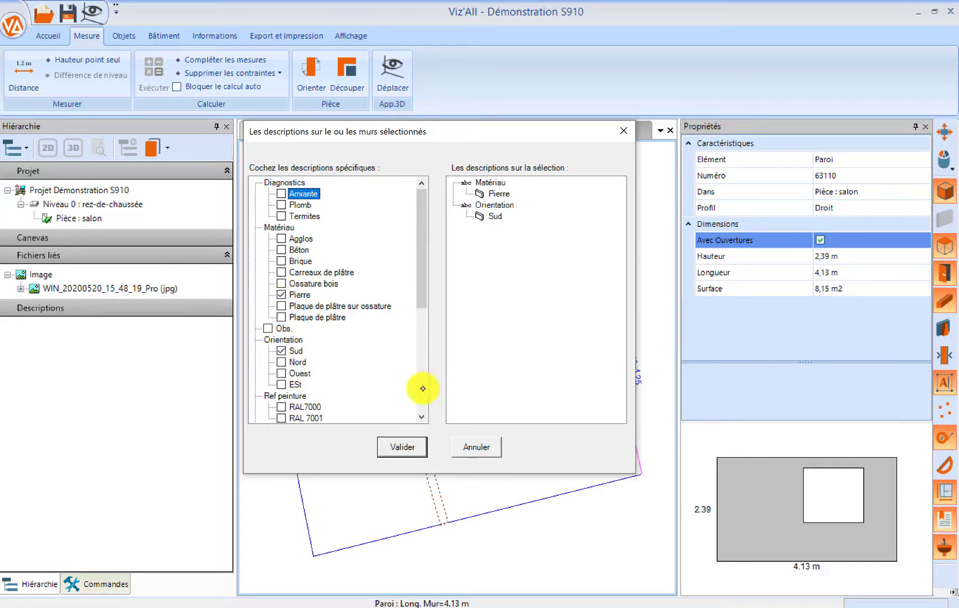
pyautogui.scroll(-6, 419, 387)
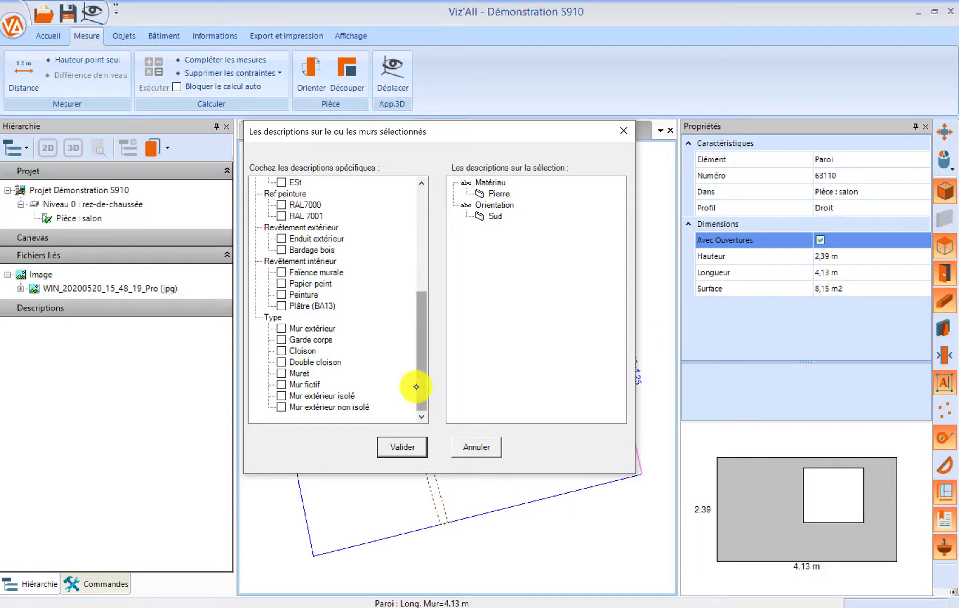
pyautogui.click(282, 293)
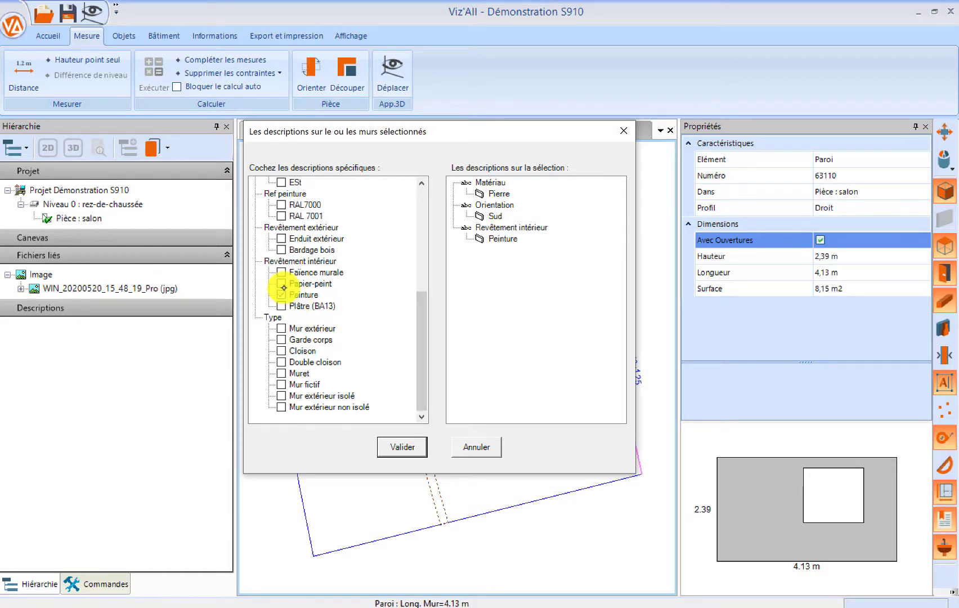
pyautogui.click(281, 239)
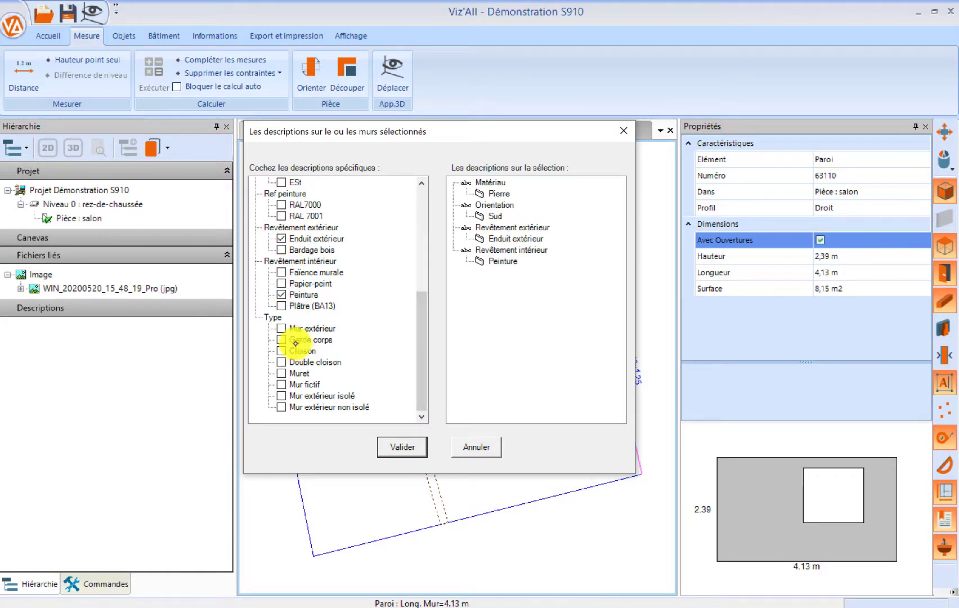
pyautogui.click(285, 326)
pyautogui.click(397, 445)
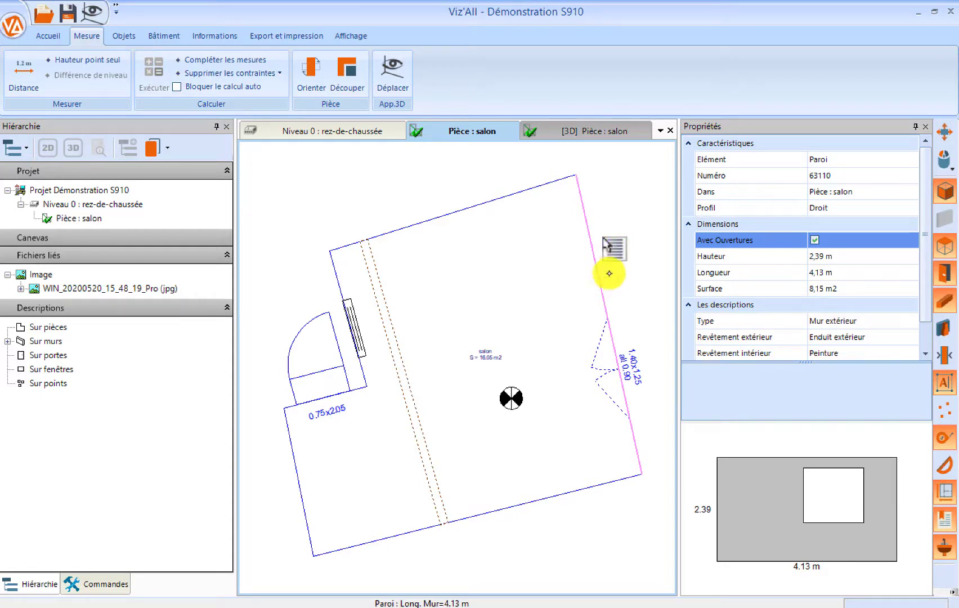
# Step: Describe the double window with Volets battants as closure, Bois as material and Classique as type
pyautogui.click(612, 350)
pyautogui.rightClick(616, 347)
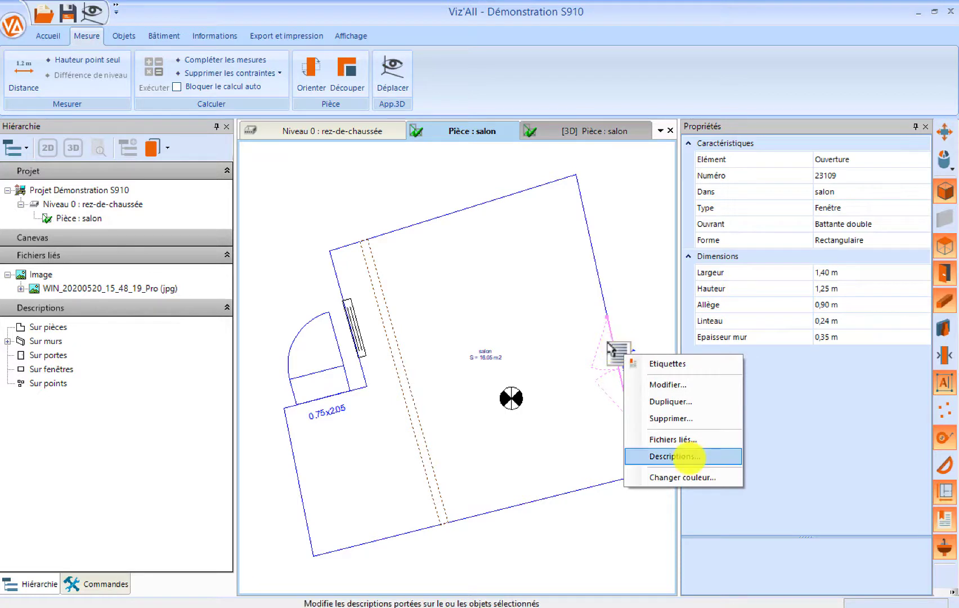
pyautogui.click(675, 456)
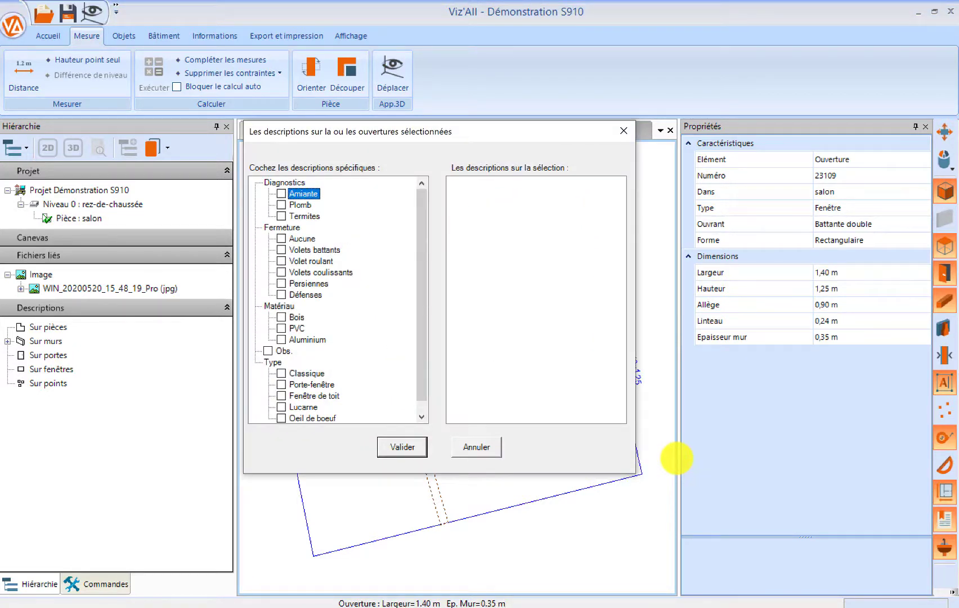
pyautogui.click(281, 250)
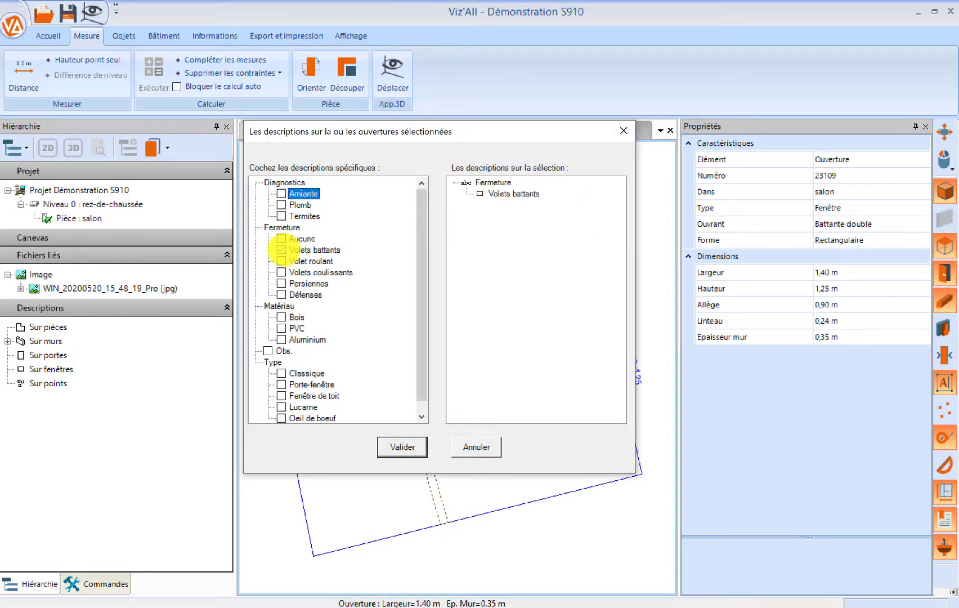
pyautogui.click(281, 317)
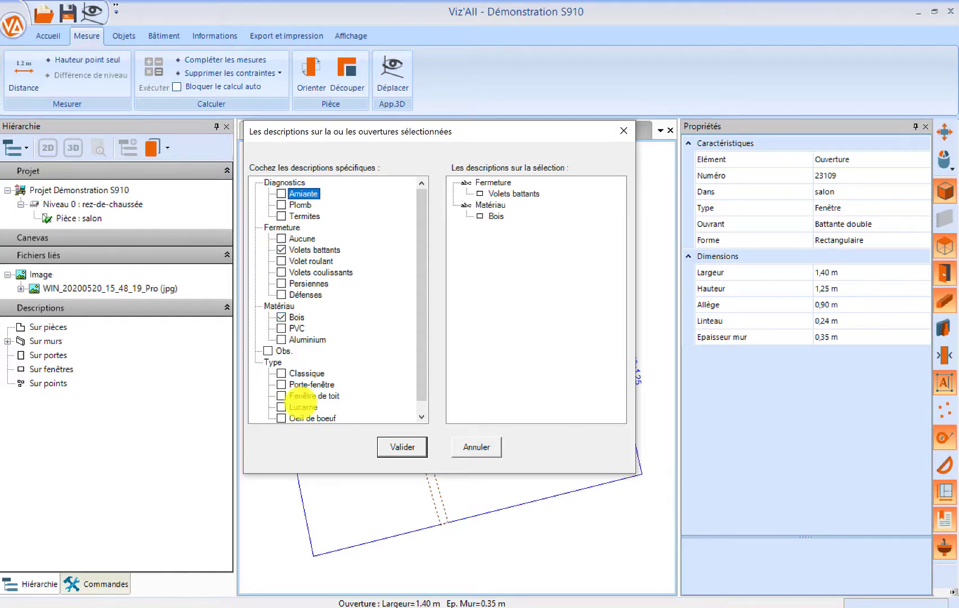
pyautogui.click(282, 373)
pyautogui.click(402, 447)
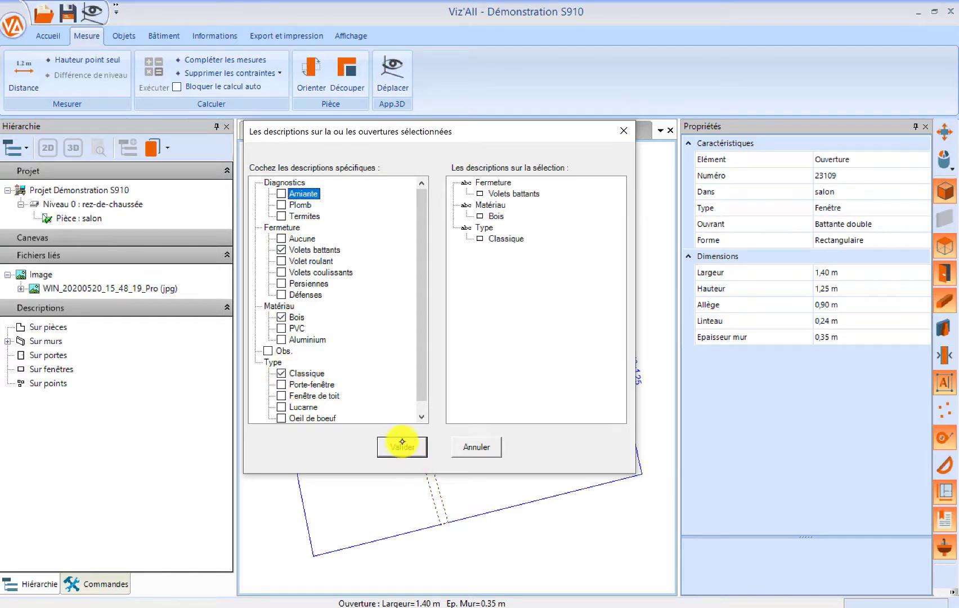
# Step: Describe the salon room with a Poutres ceiling and a Carrelage floor
pyautogui.click(555, 417)
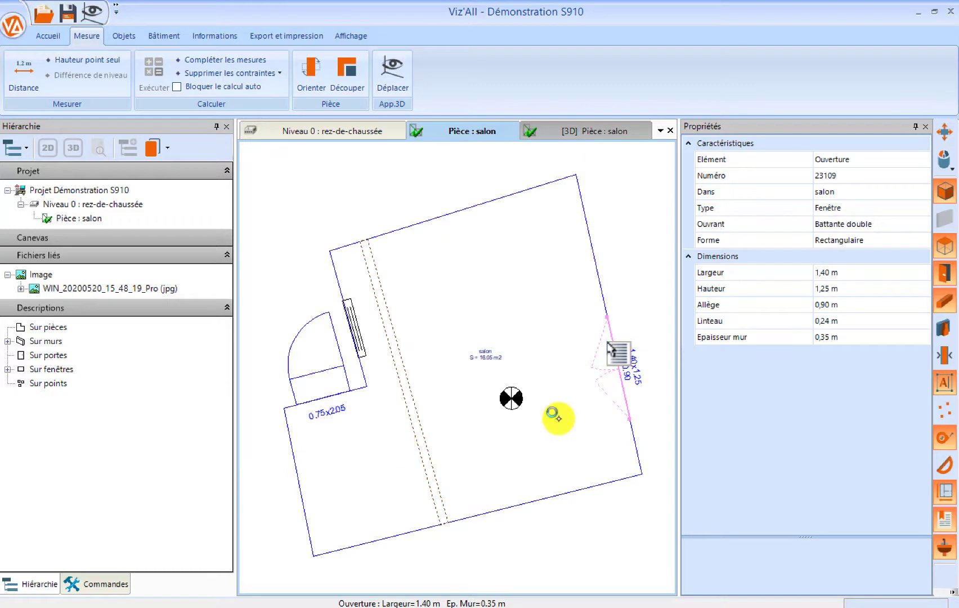
pyautogui.rightClick(578, 399)
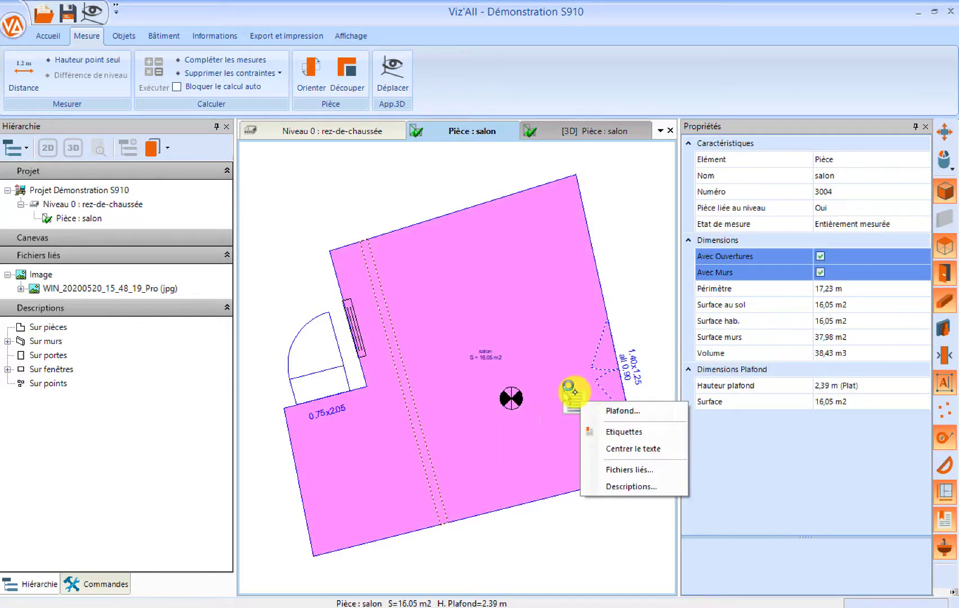
pyautogui.click(630, 485)
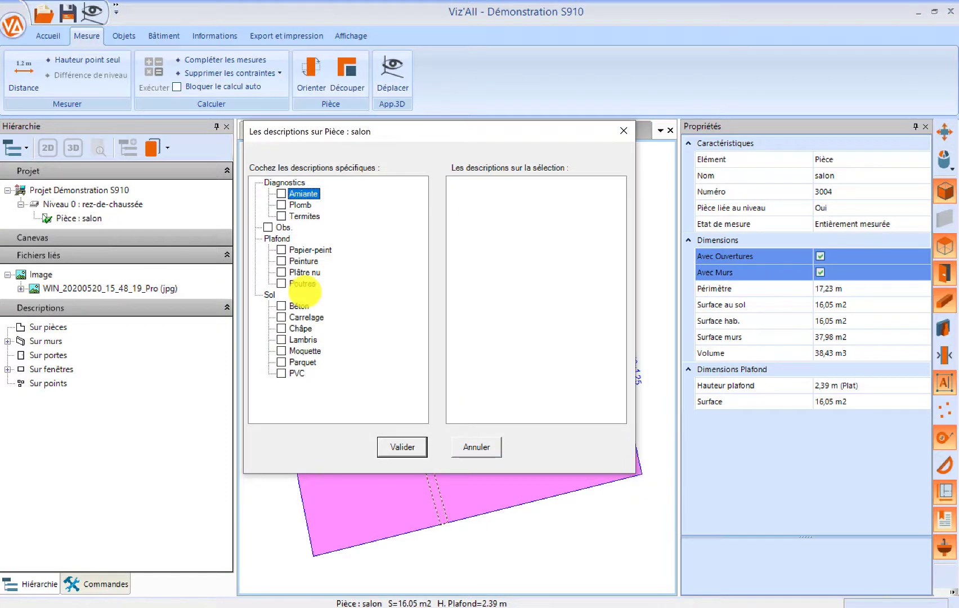
pyautogui.click(283, 284)
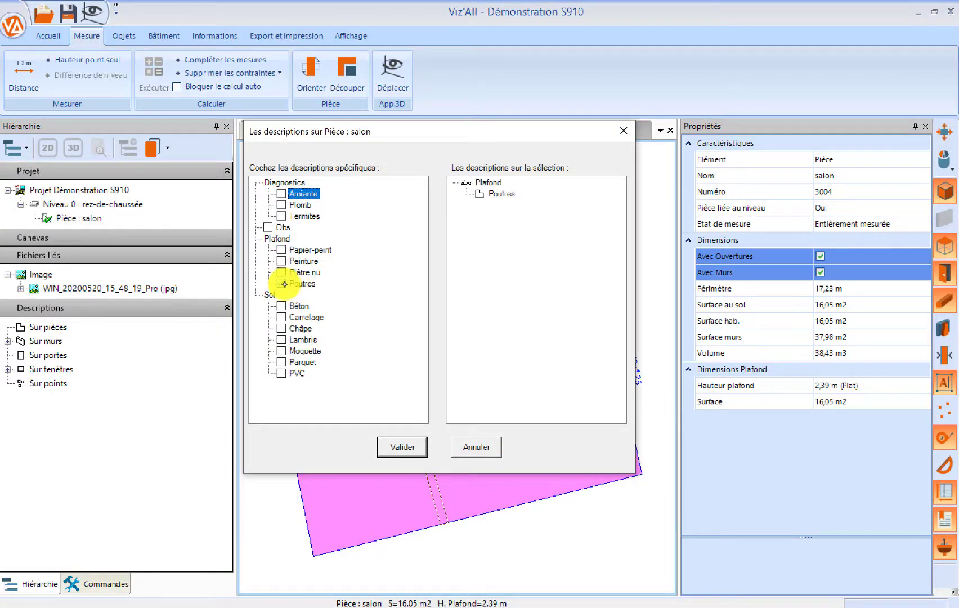
pyautogui.click(281, 315)
pyautogui.click(397, 444)
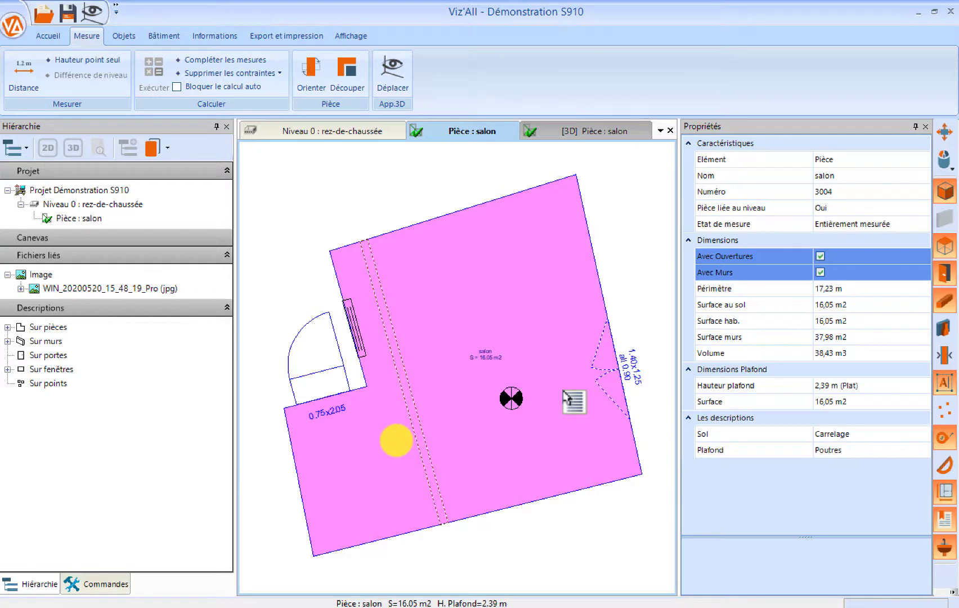
pyautogui.click(566, 529)
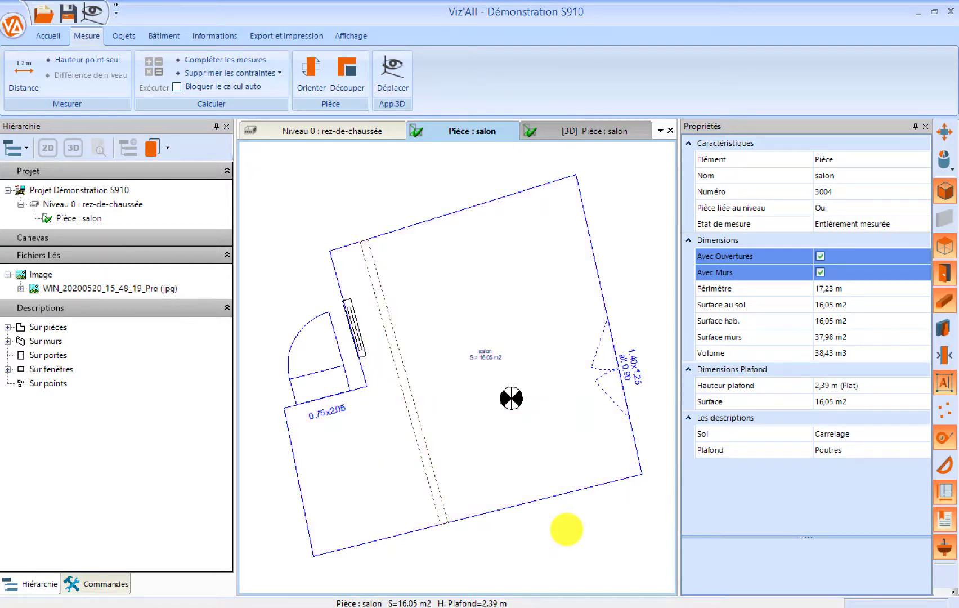
# Step: Examine the room descriptions in the project hierarchy and select the salon's Poutres ceiling entry
pyautogui.click(7, 327)
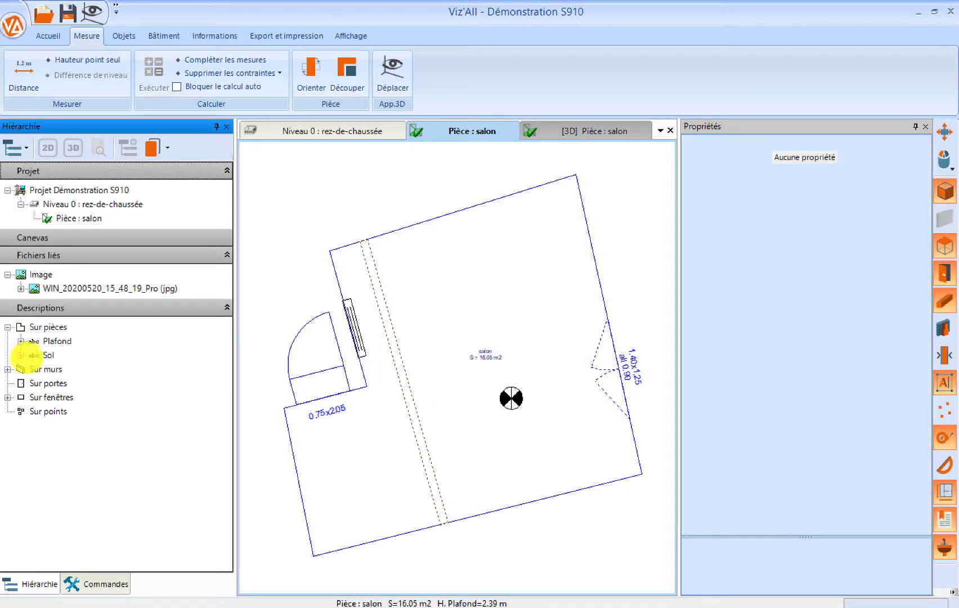
pyautogui.click(54, 343)
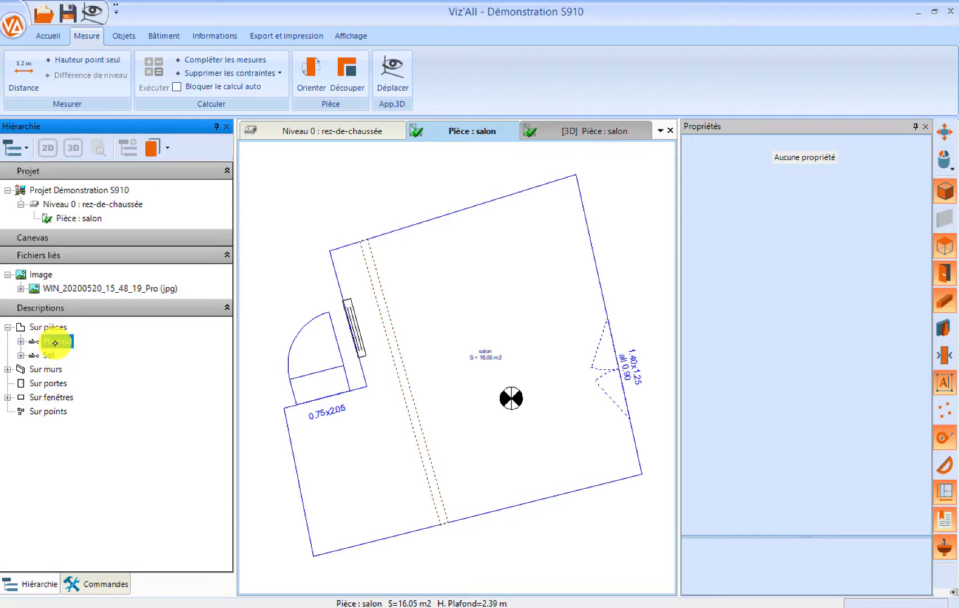
pyautogui.click(21, 341)
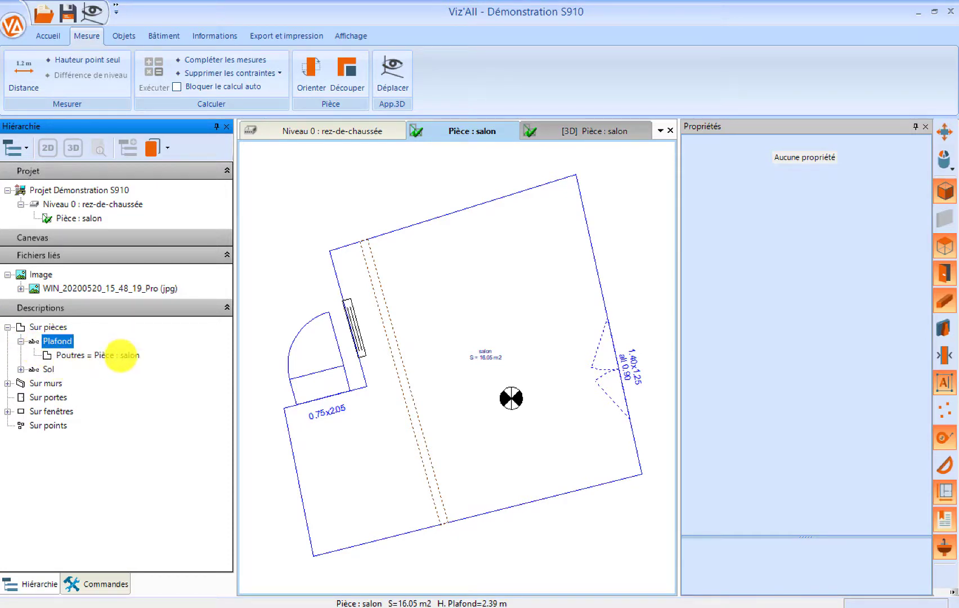
pyautogui.click(119, 354)
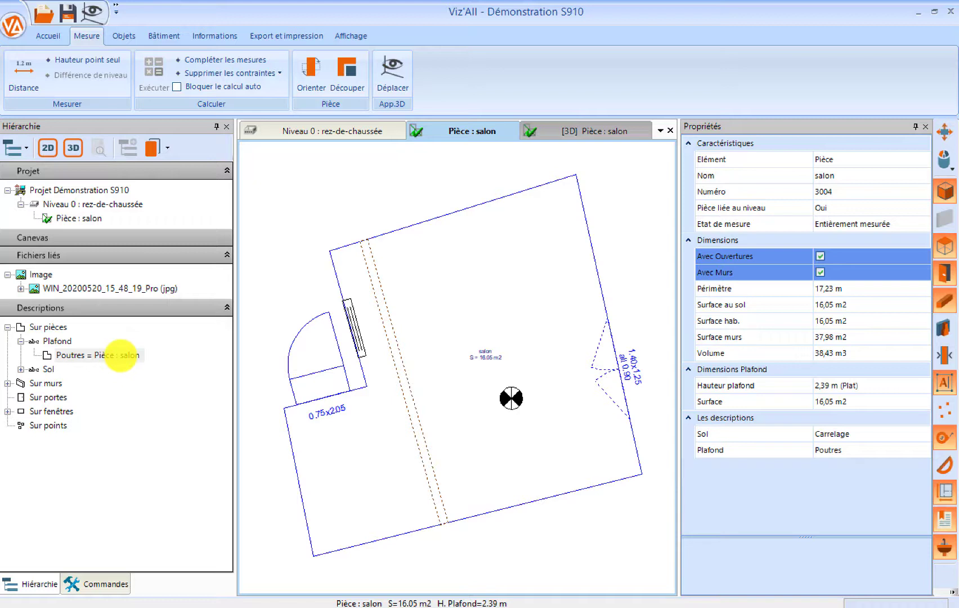
# Step: Open the linked files of the 4.56 m salon wall and take a new photo with the Caméra app
pyautogui.click(511, 506)
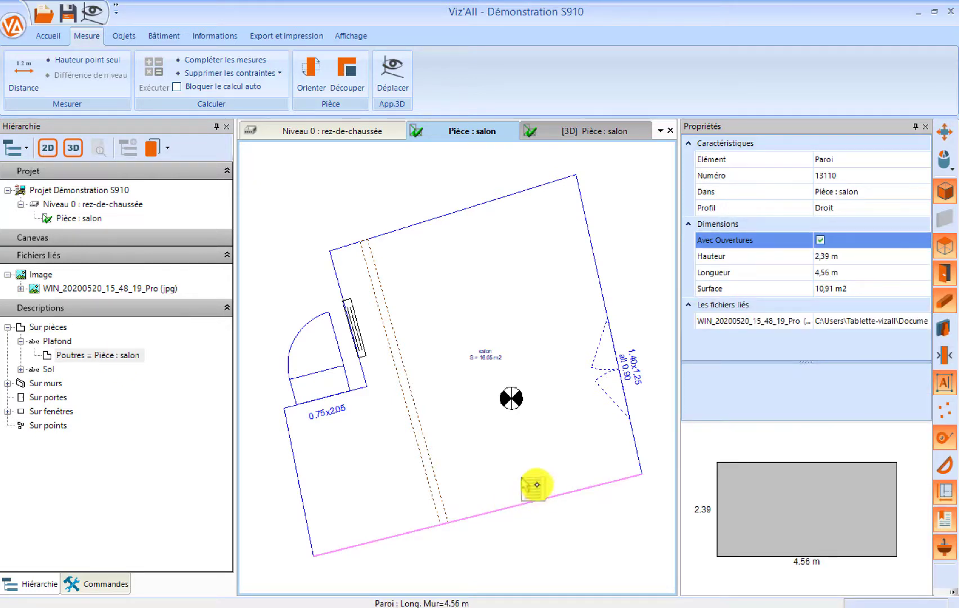
pyautogui.rightClick(535, 488)
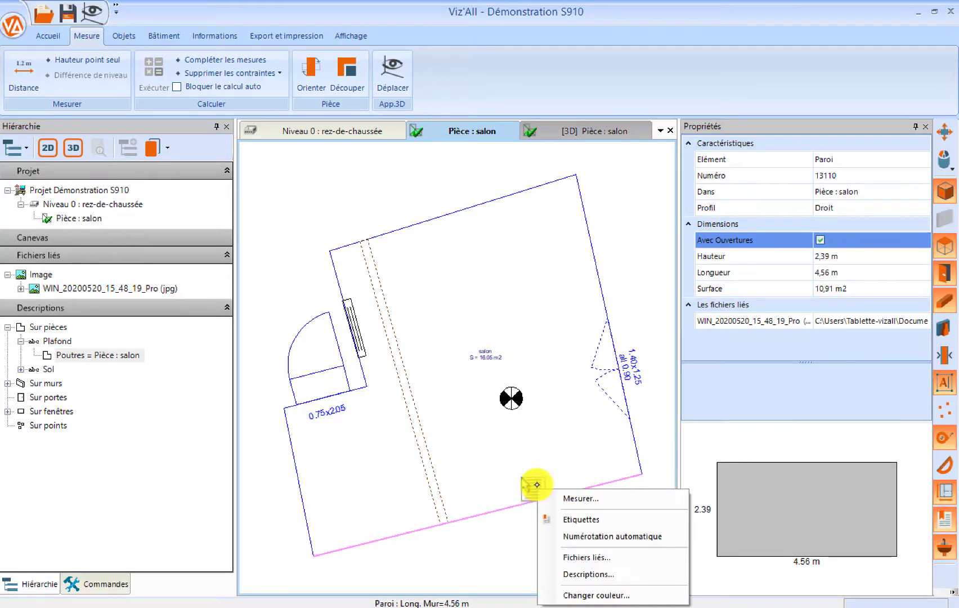
pyautogui.click(595, 558)
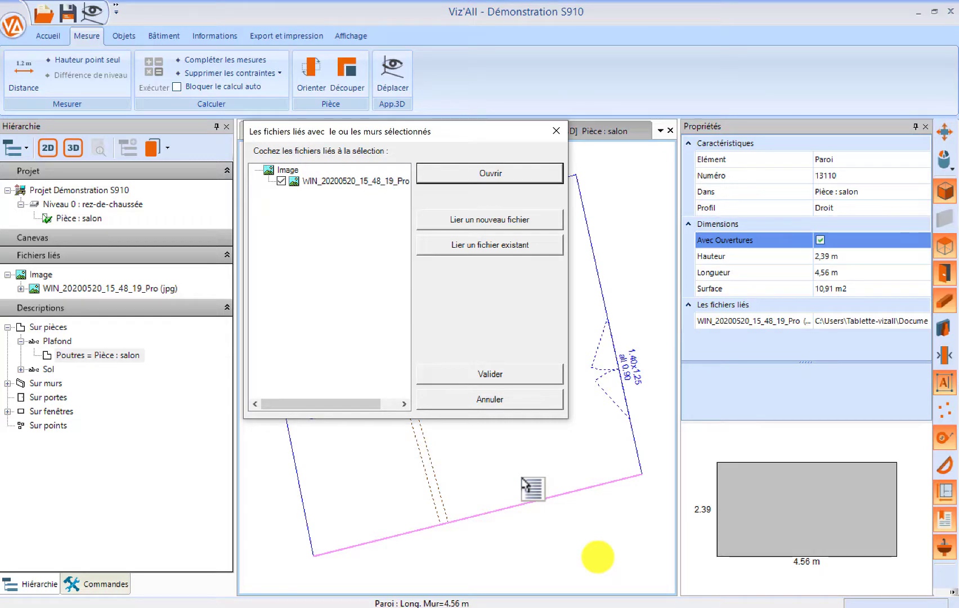
pyautogui.click(620, 607)
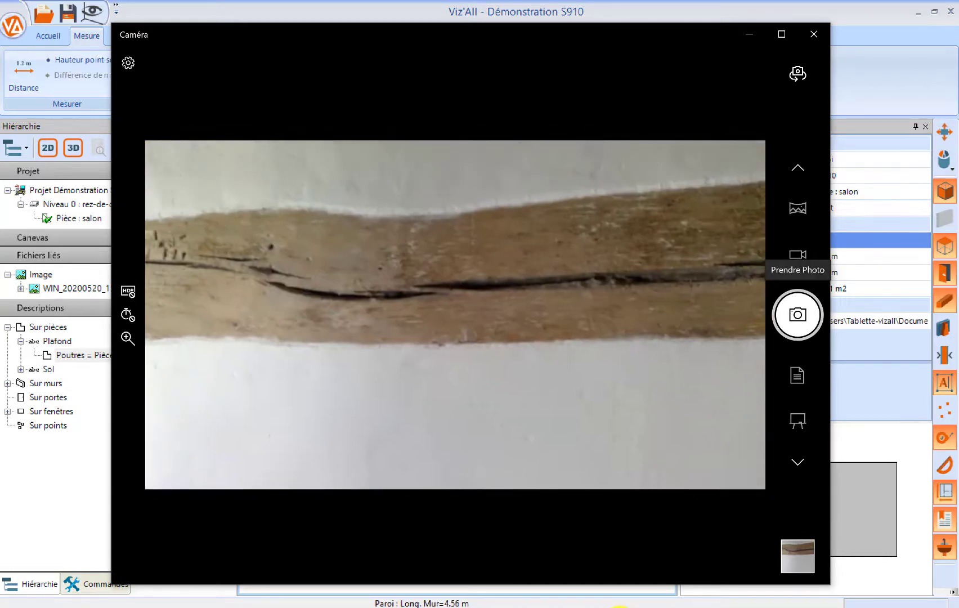
pyautogui.press('space')
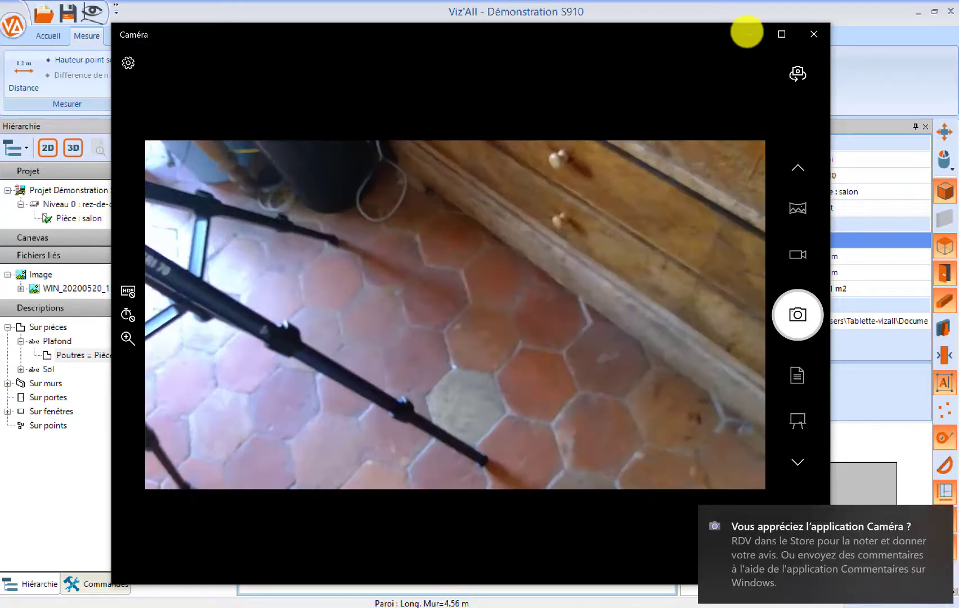
pyautogui.click(814, 34)
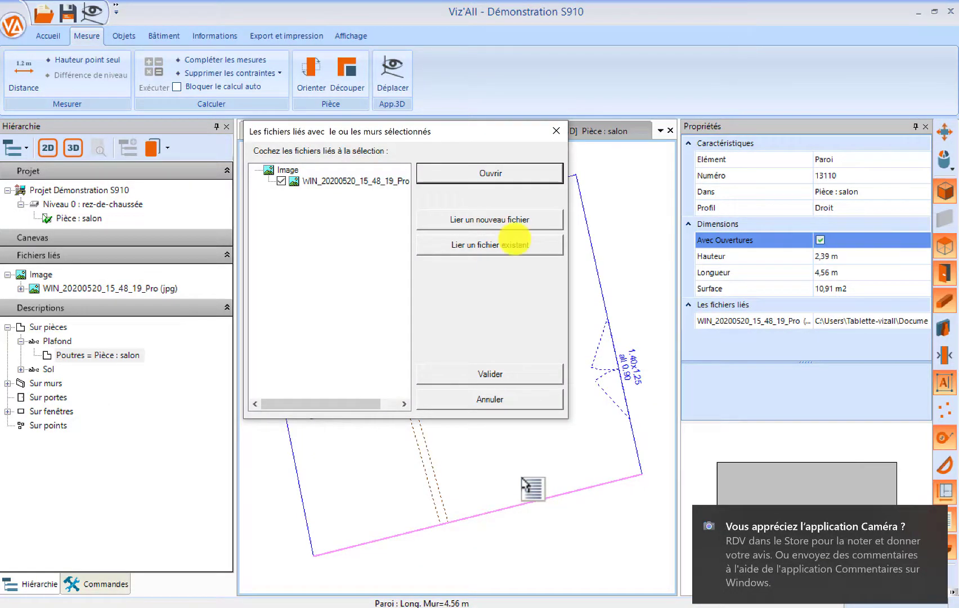
# Step: Link the existing image WIN_20200520_15_53_35_Pro.jpg to the selected wall and list the project's linked images in the hierarchy
pyautogui.click(506, 248)
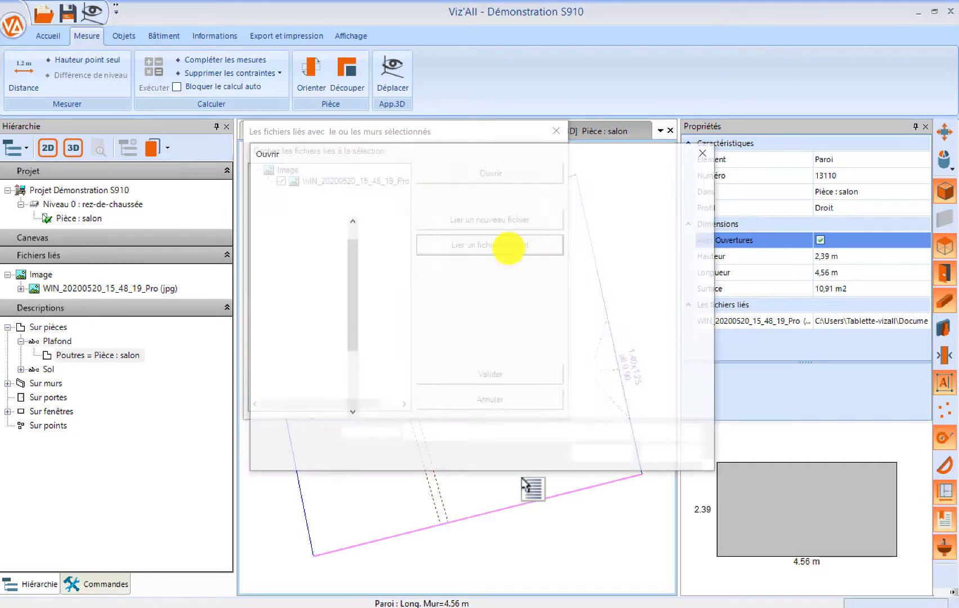
pyautogui.click(403, 270)
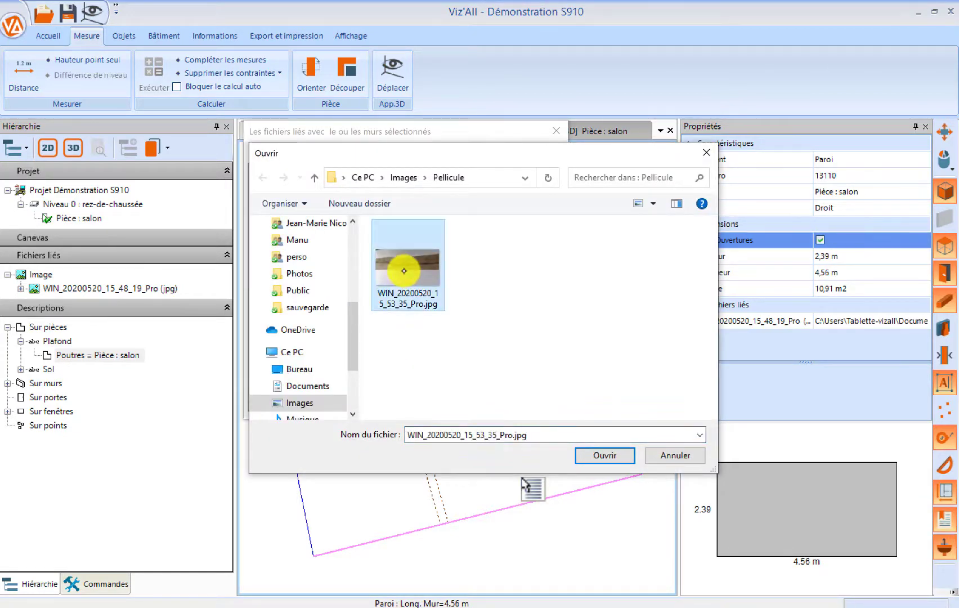
pyautogui.click(602, 454)
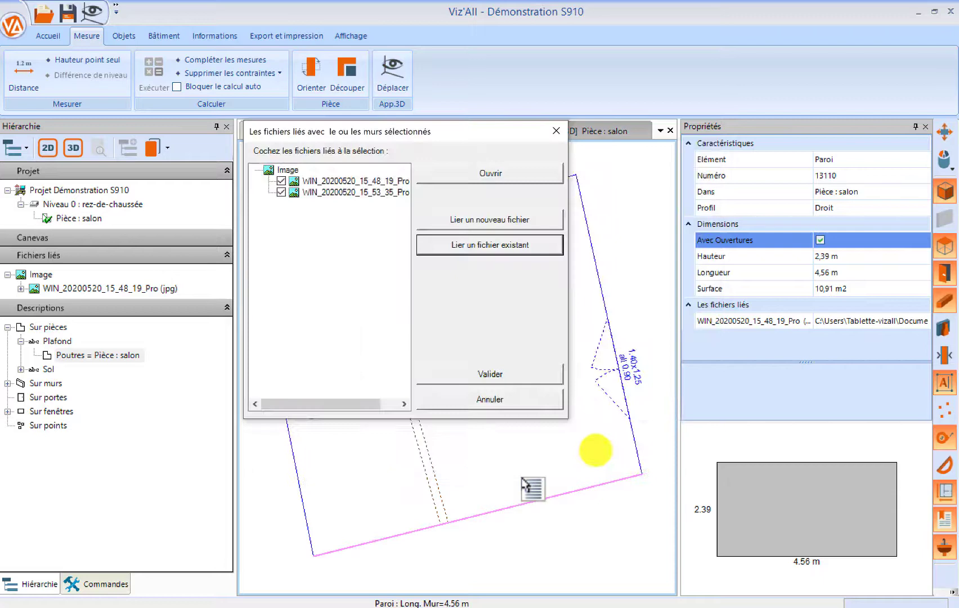
pyautogui.click(507, 377)
pyautogui.click(7, 275)
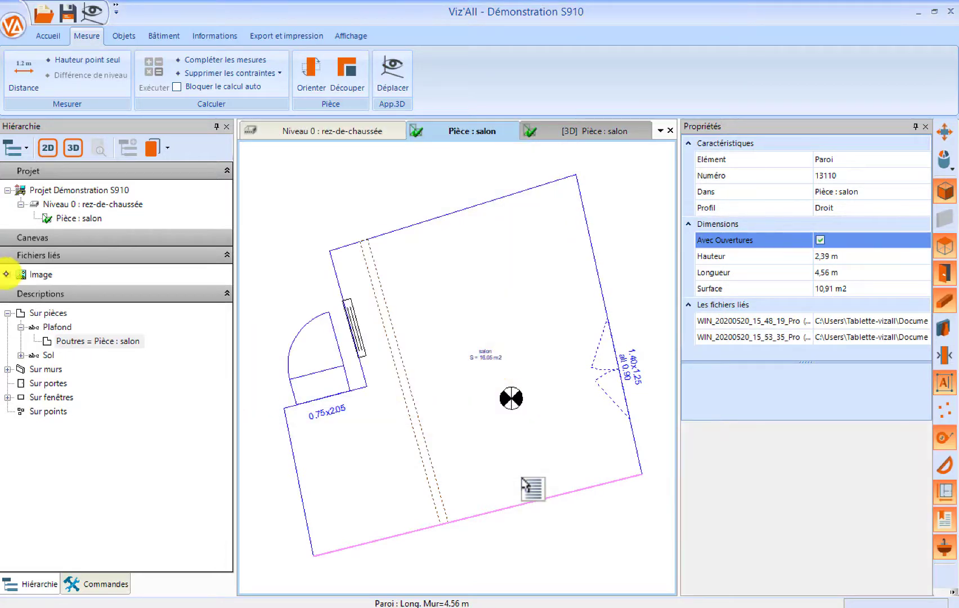
pyautogui.click(6, 274)
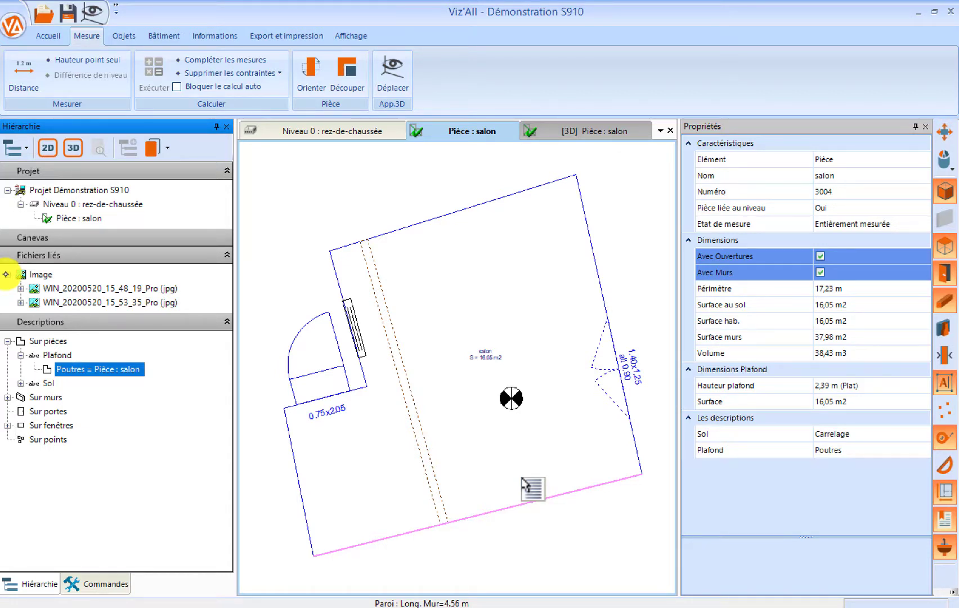
# Step: Add a label with the text Fissure to the window's wall and move it away from the wall line
pyautogui.click(614, 290)
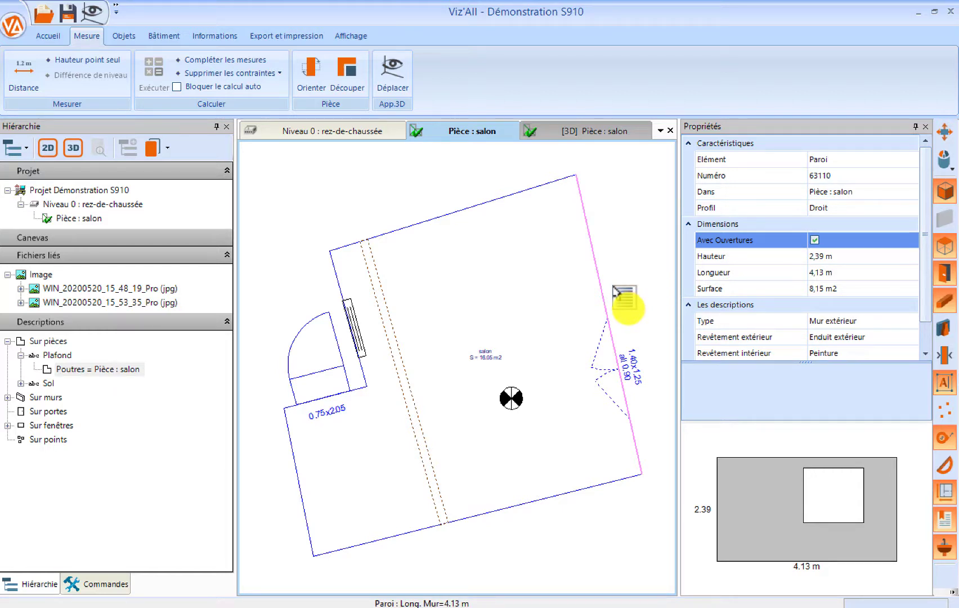
pyautogui.rightClick(626, 300)
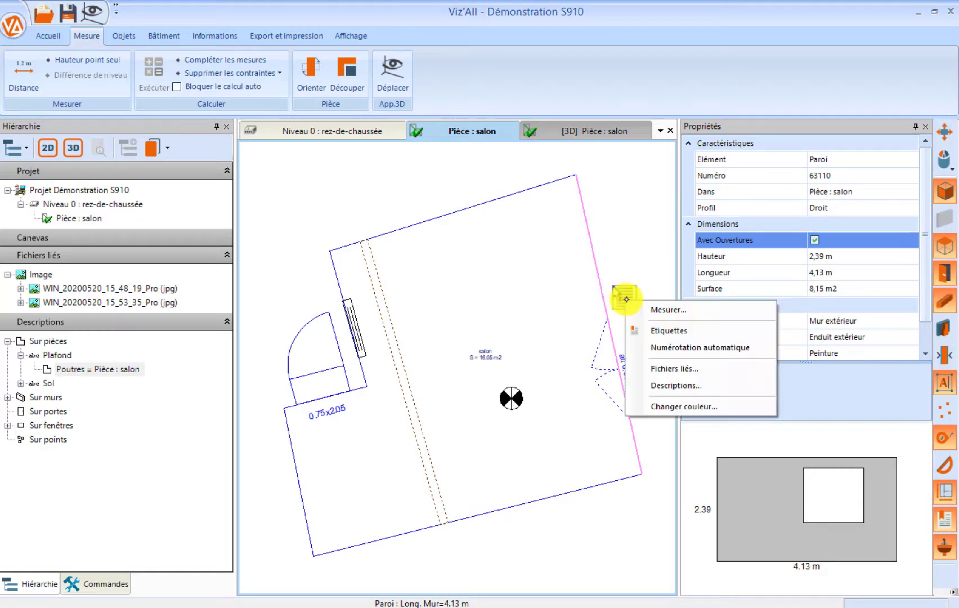
pyautogui.click(684, 331)
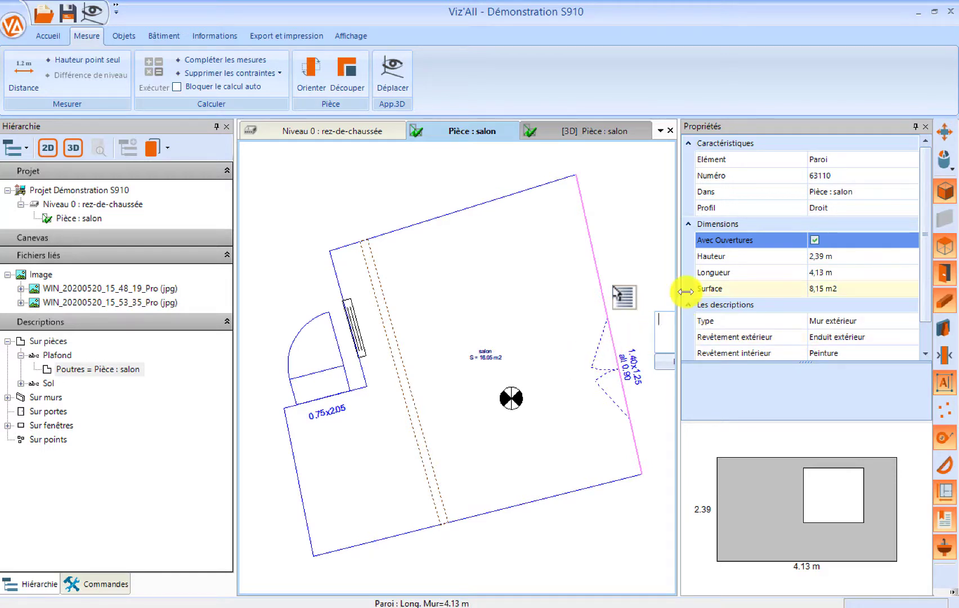
pyautogui.click(662, 323)
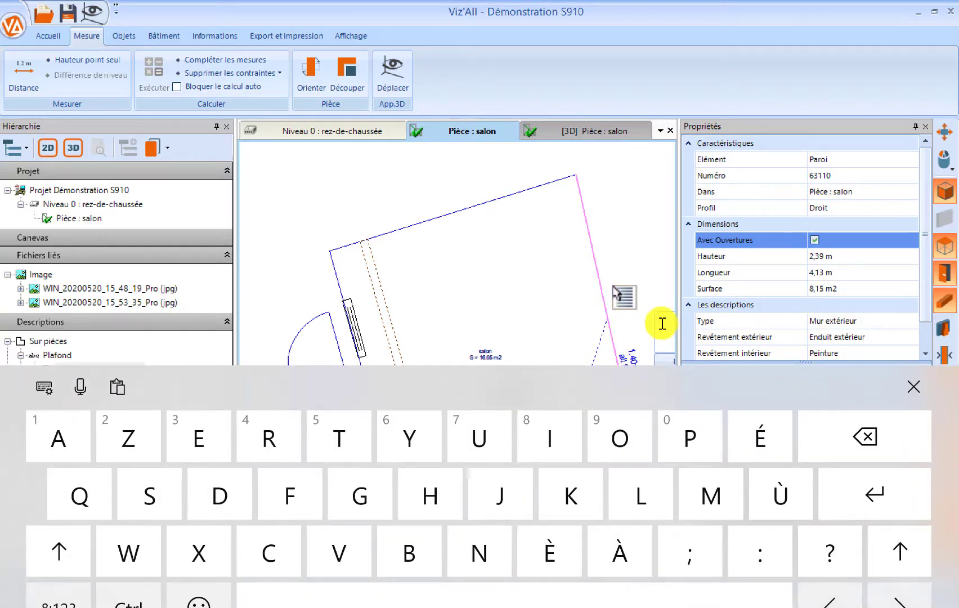
pyautogui.write('Fiss')
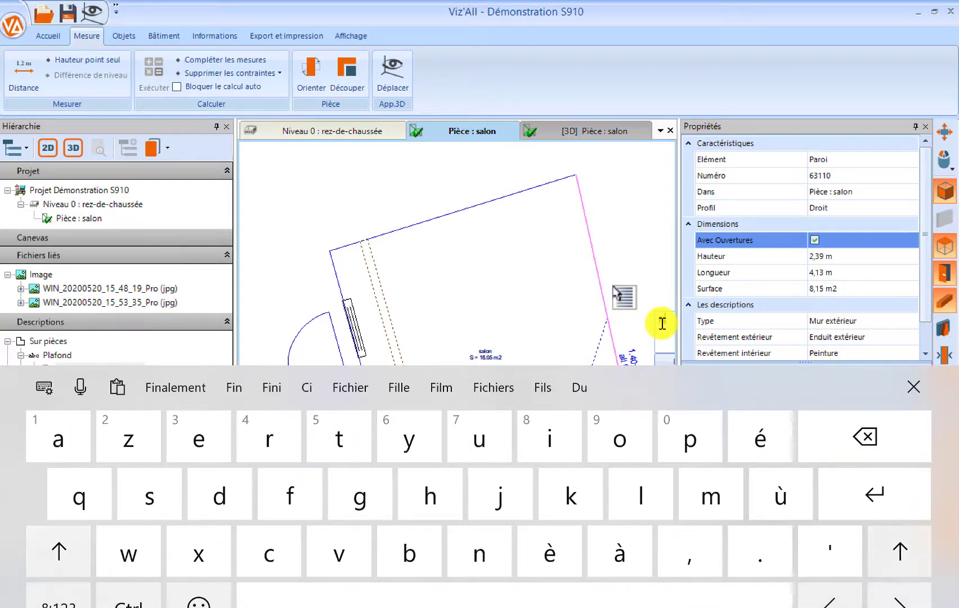
pyautogui.write('ure')
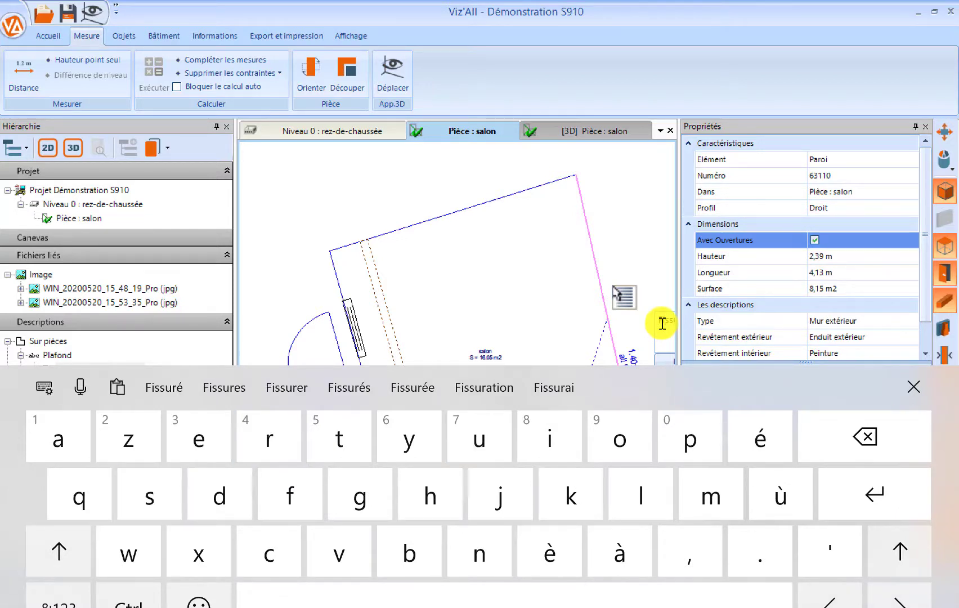
pyautogui.press('Return')
pyautogui.click(639, 223)
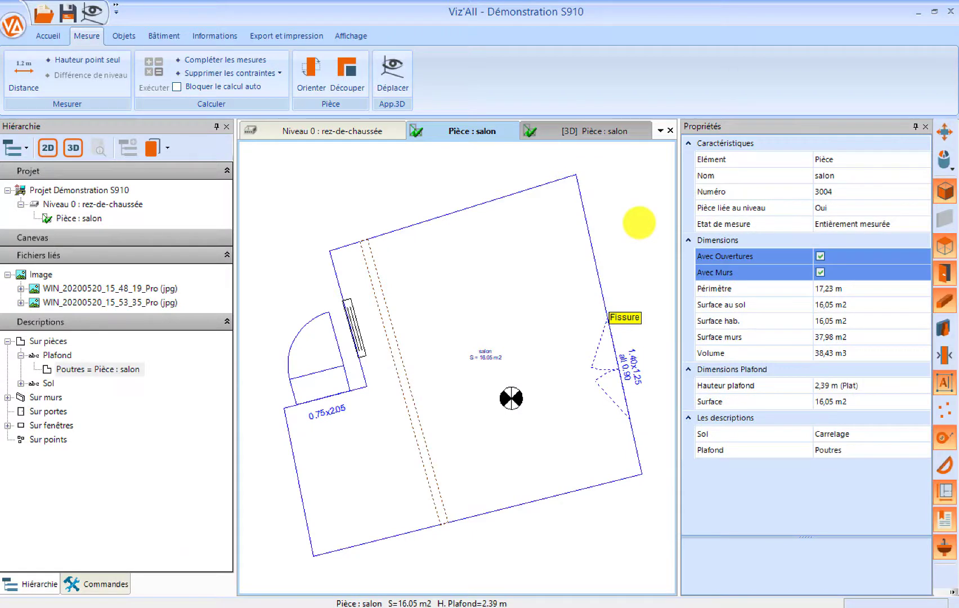
pyautogui.moveTo(628, 310); pyautogui.dragTo(637, 244)
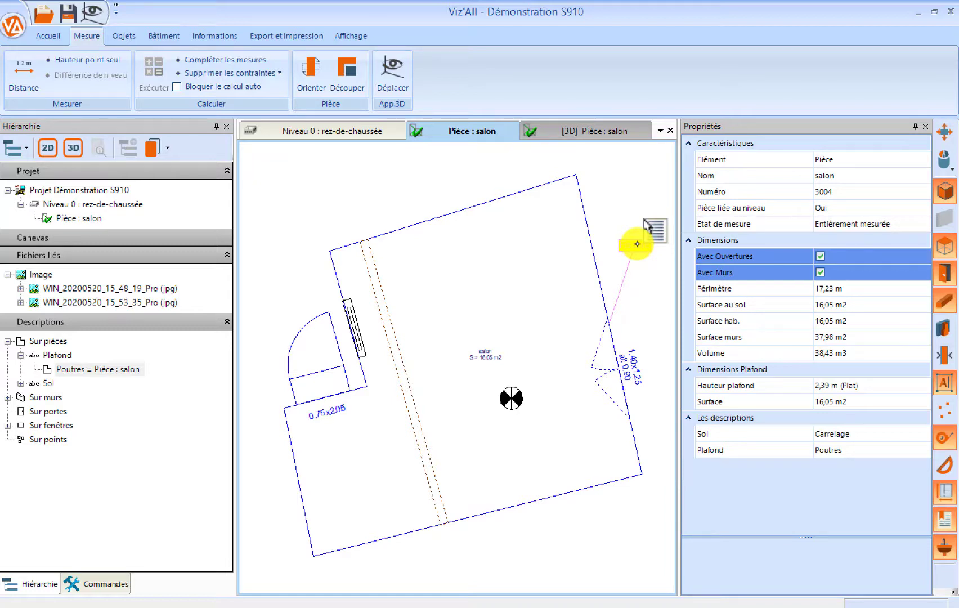
# Step: Configure the Fissure label to include all specific descriptions (Spécifiques) and the wall surface (Surface du mur)
pyautogui.rightClick(534, 229)
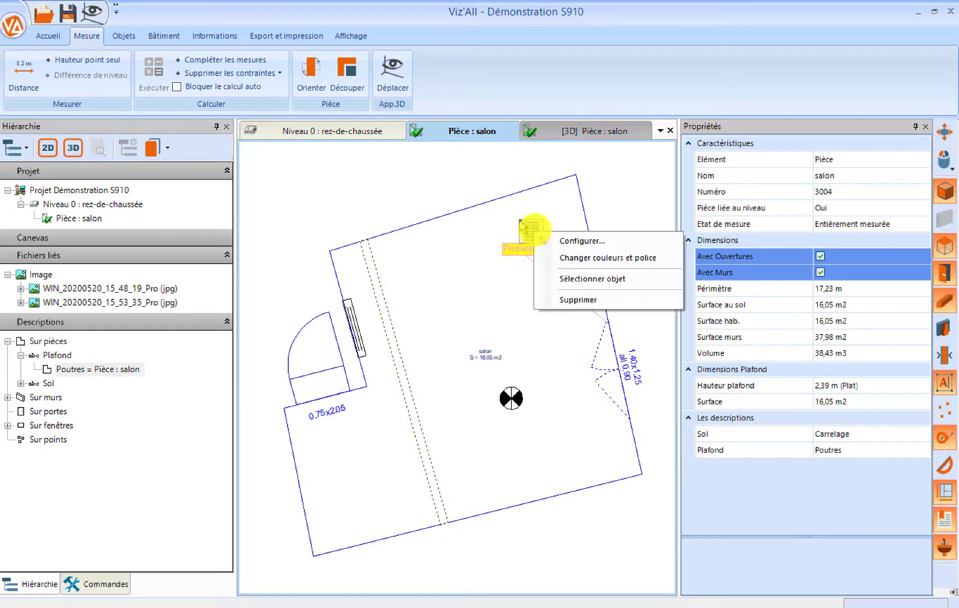
pyautogui.click(582, 241)
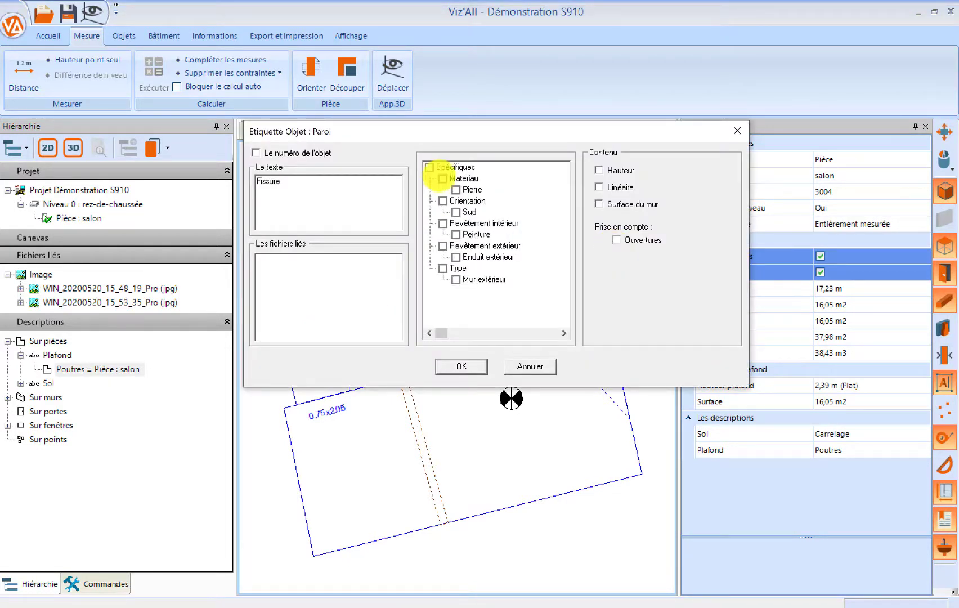
pyautogui.click(430, 168)
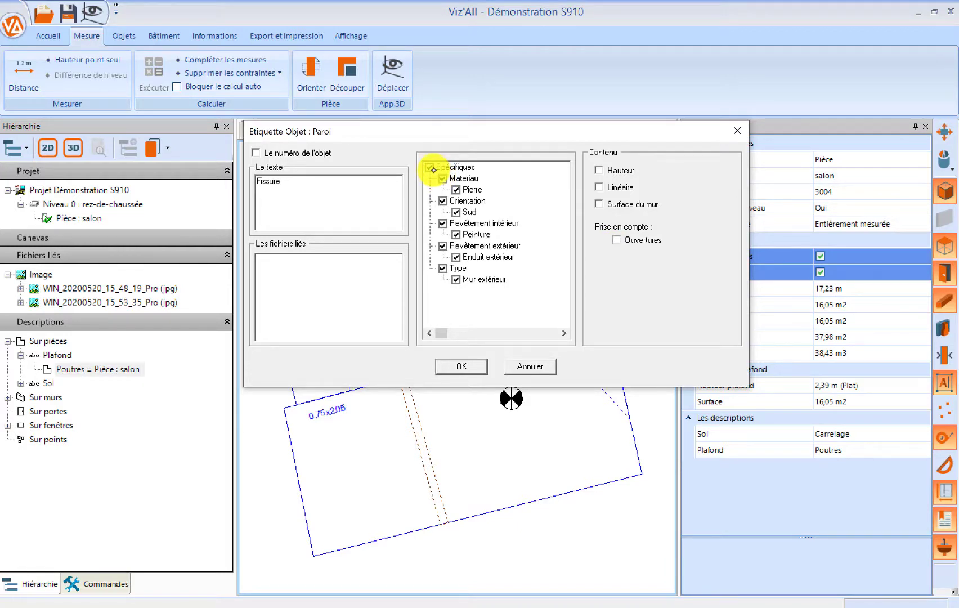
pyautogui.click(602, 204)
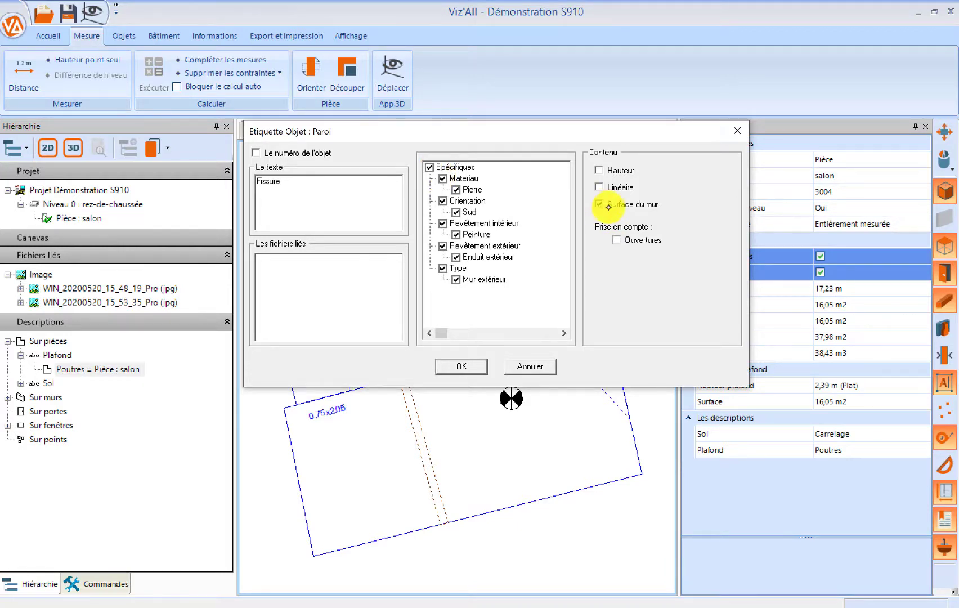
pyautogui.click(457, 367)
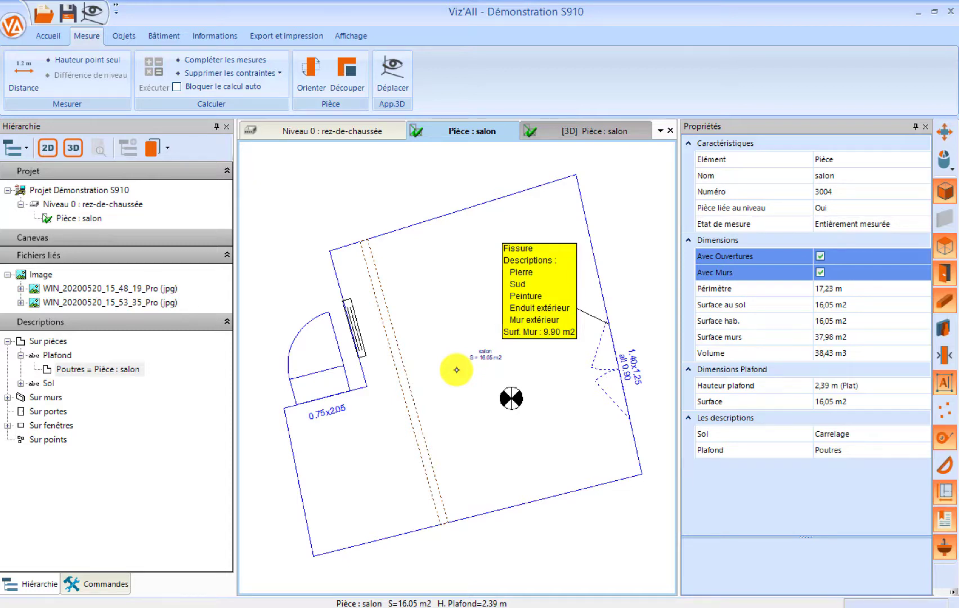
# Step: Number the room's walls automatically from the 2.04 m wall, using uppercase A, B, C format in clockwise (Horaire) order
pyautogui.click(299, 488)
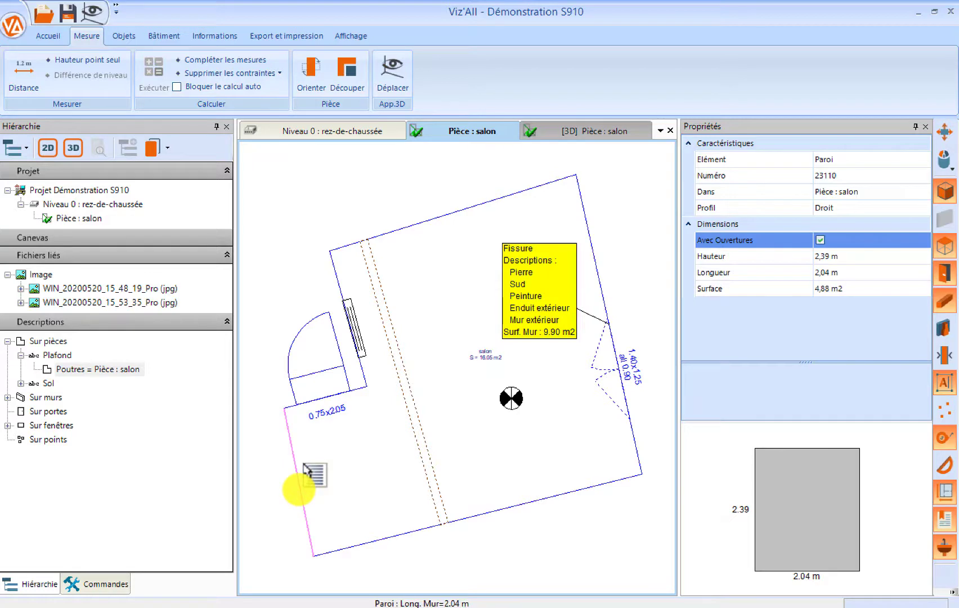
pyautogui.rightClick(314, 476)
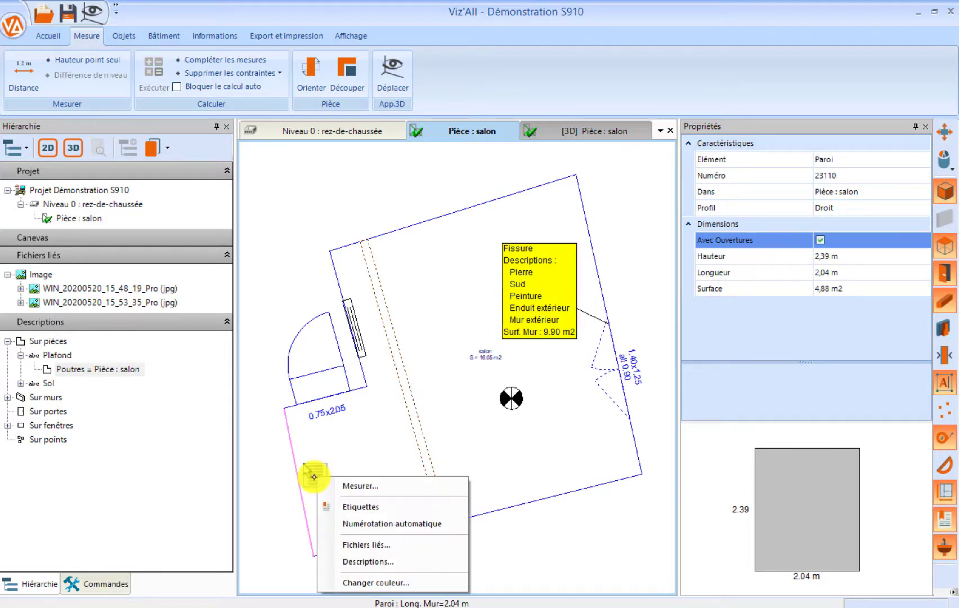
pyautogui.click(383, 524)
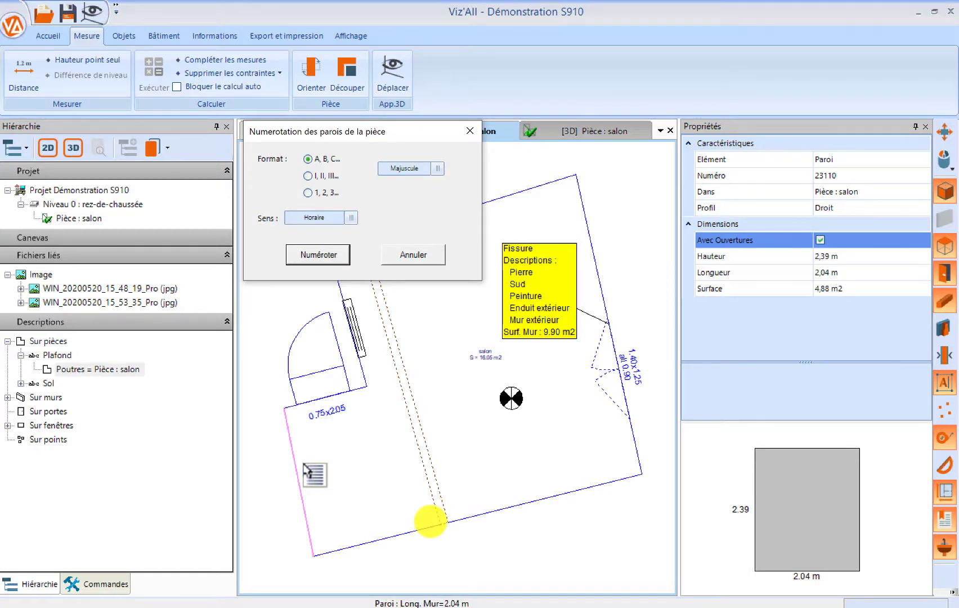
pyautogui.click(318, 255)
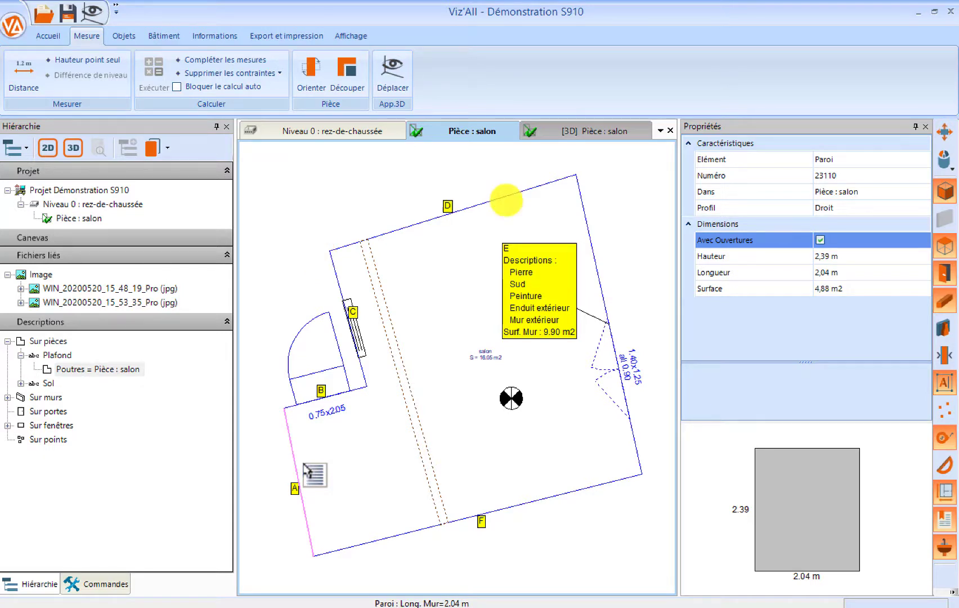
# Step: Change the colour of wall D to dark red
pyautogui.click(493, 202)
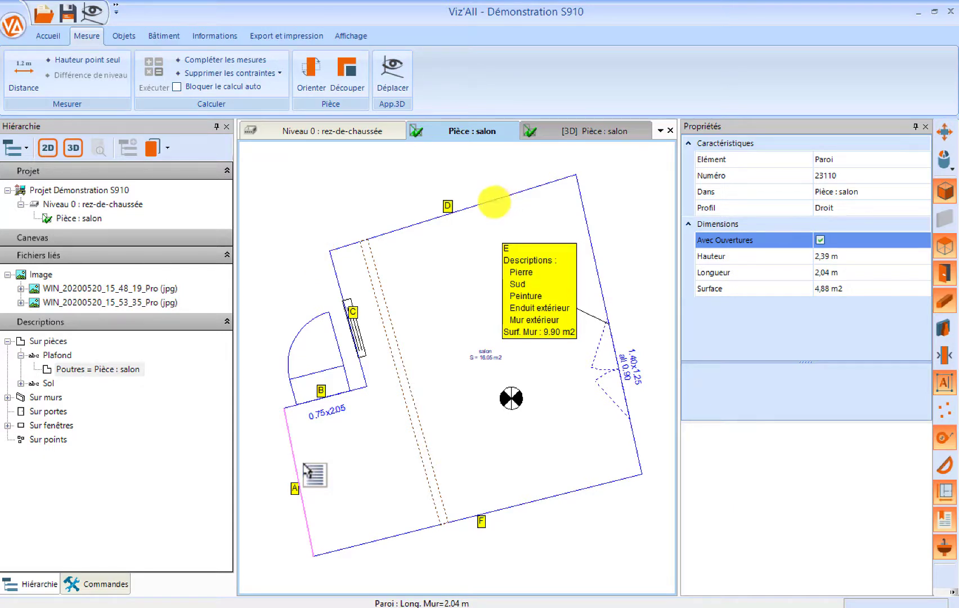
pyautogui.rightClick(507, 185)
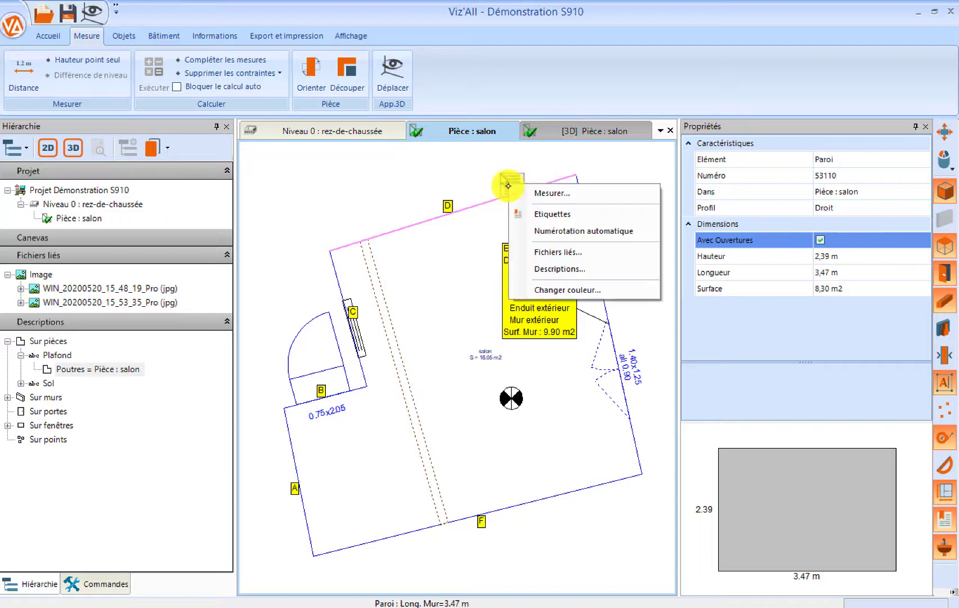
pyautogui.click(572, 289)
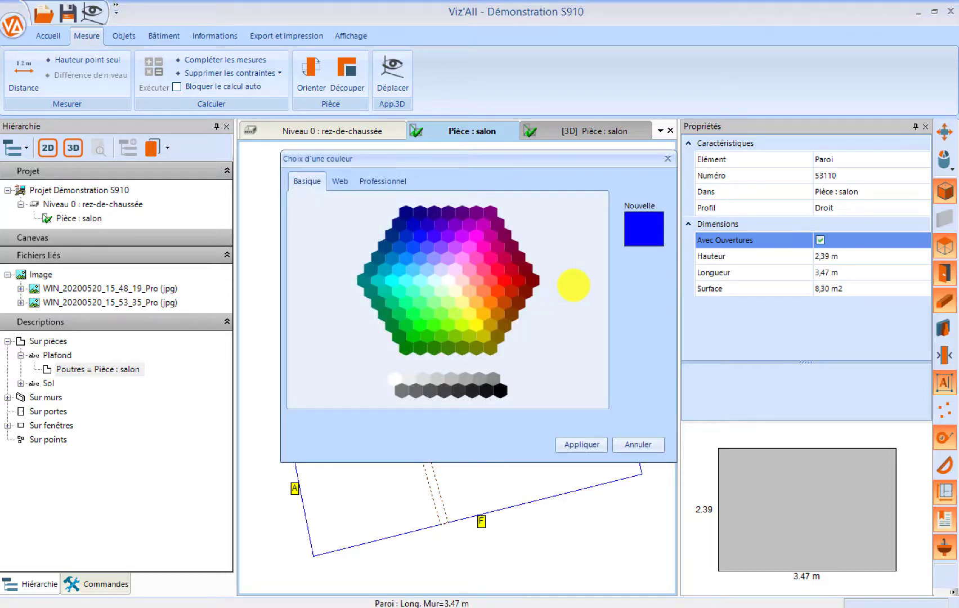
pyautogui.click(514, 271)
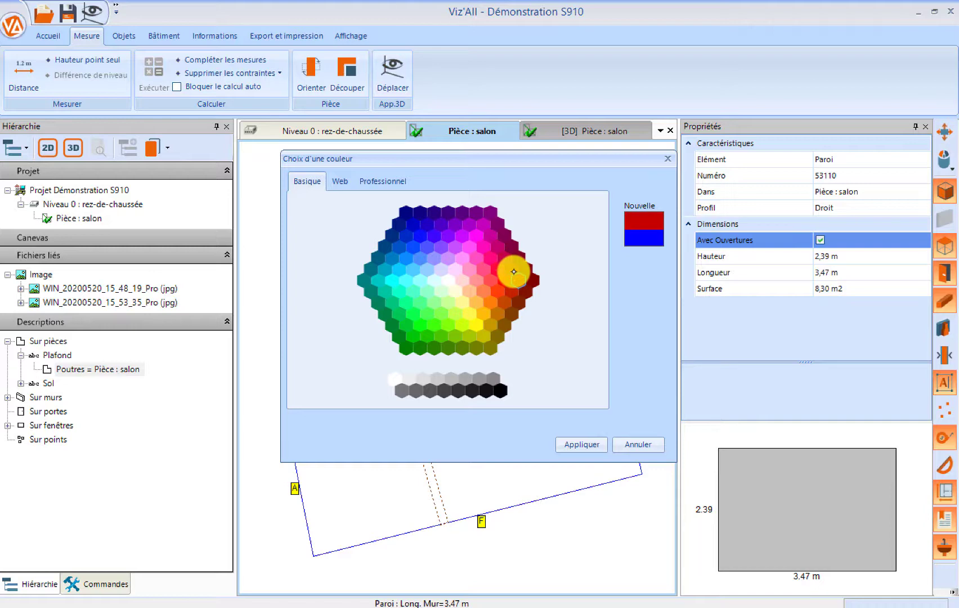
pyautogui.click(582, 444)
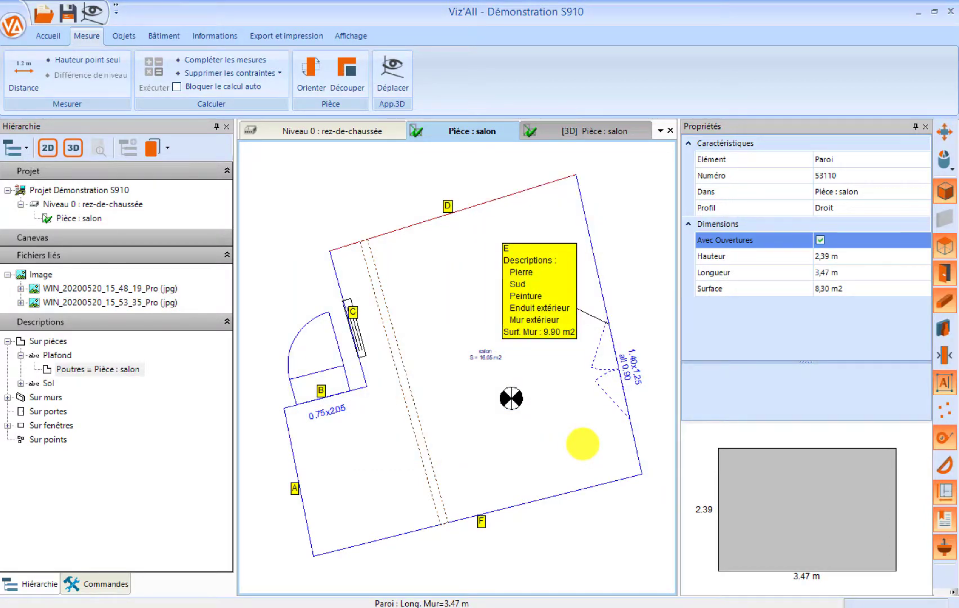
# Step: Change the colour of the 0.75 × 2.05 m door on wall B to green
pyautogui.click(348, 358)
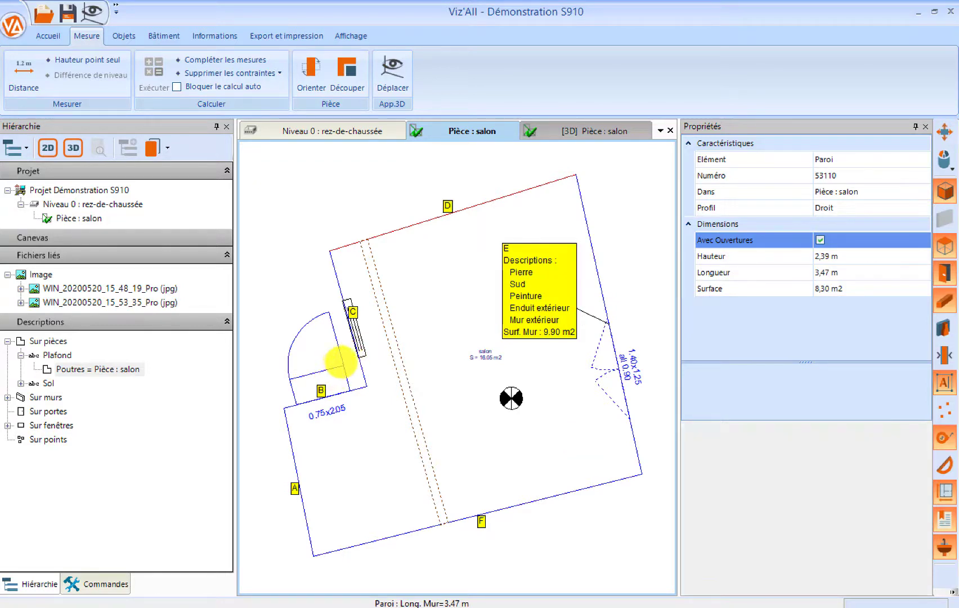
pyautogui.rightClick(378, 339)
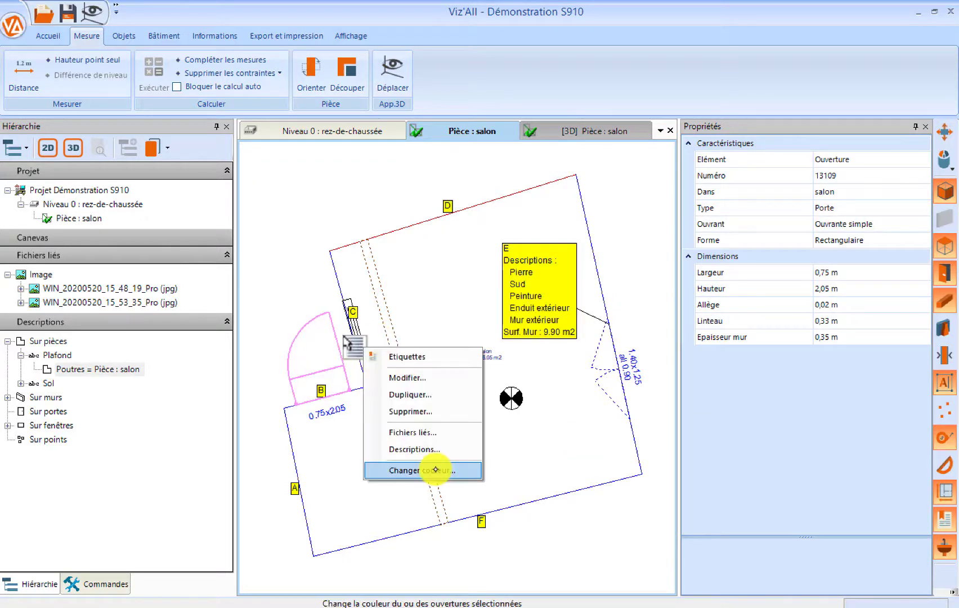
pyautogui.click(394, 470)
pyautogui.click(422, 311)
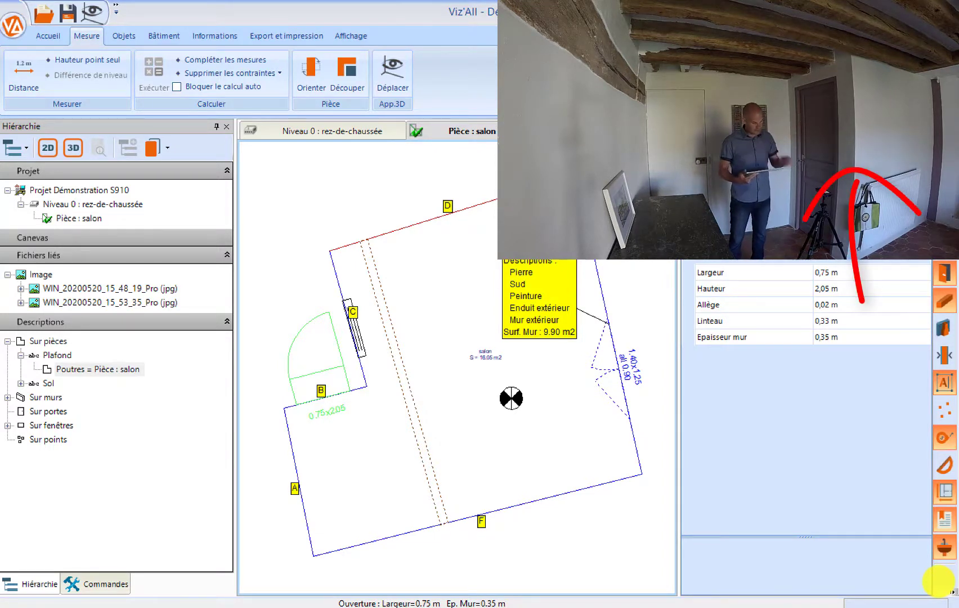
# Step: Add a room named salle de bain to the rez-de-chaussée level, in the Habitable zone
pyautogui.click(133, 203)
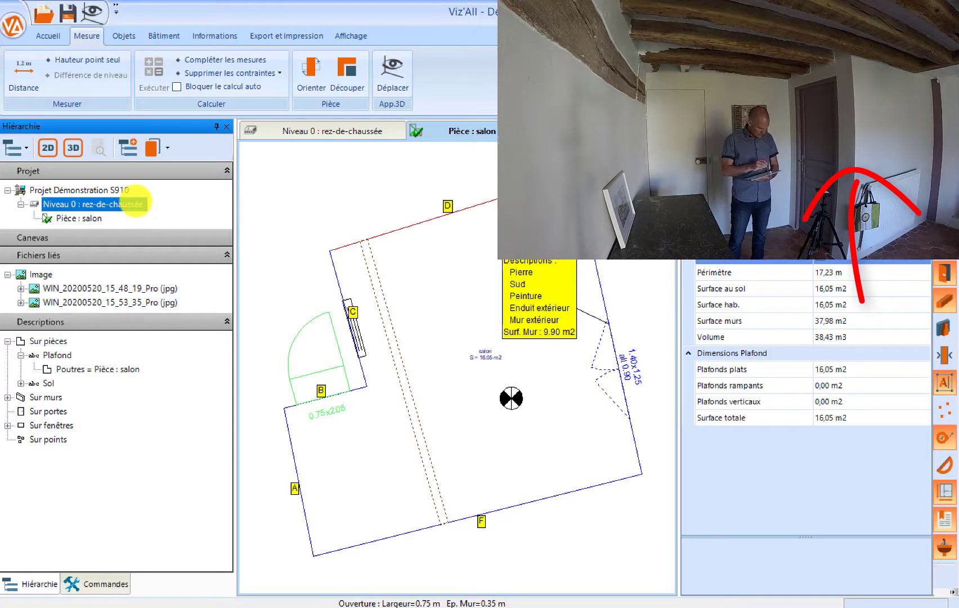
pyautogui.click(128, 147)
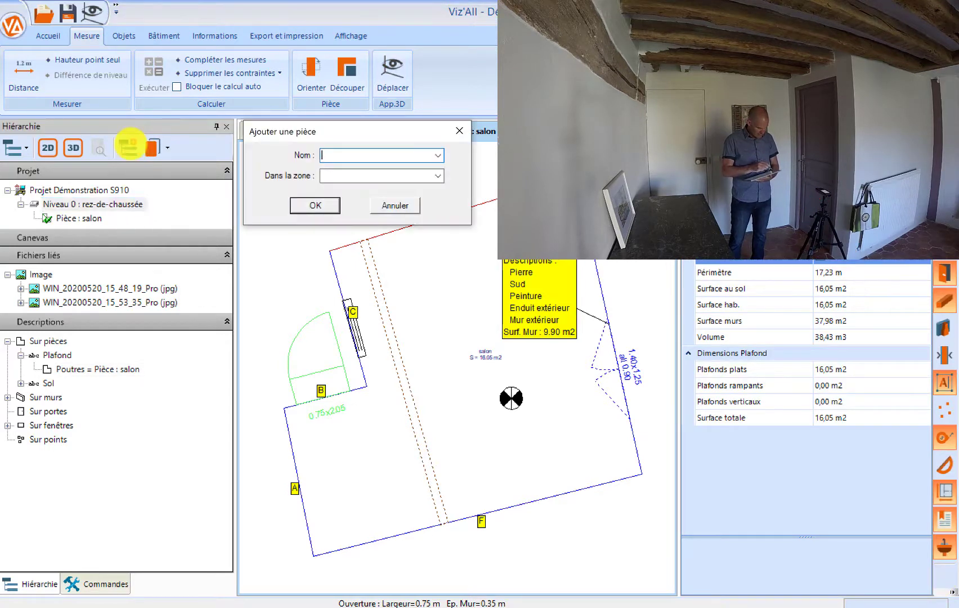
pyautogui.click(438, 159)
pyautogui.click(367, 387)
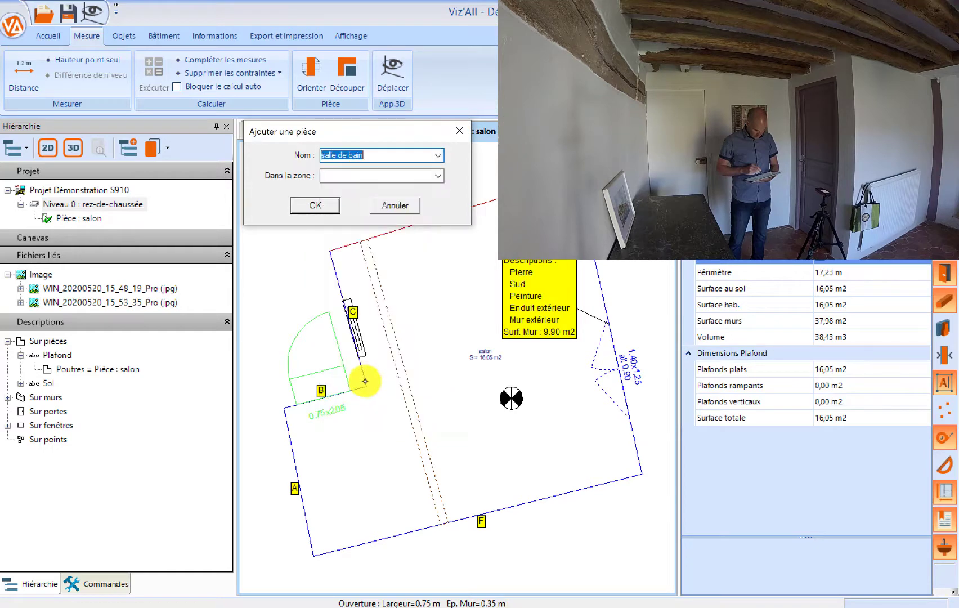
pyautogui.click(437, 176)
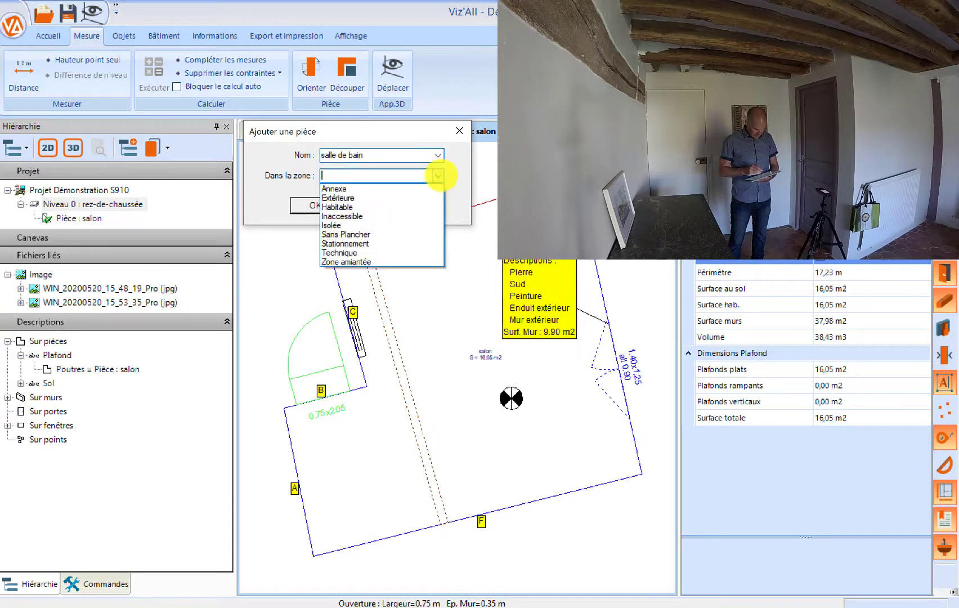
pyautogui.click(353, 207)
pyautogui.click(324, 204)
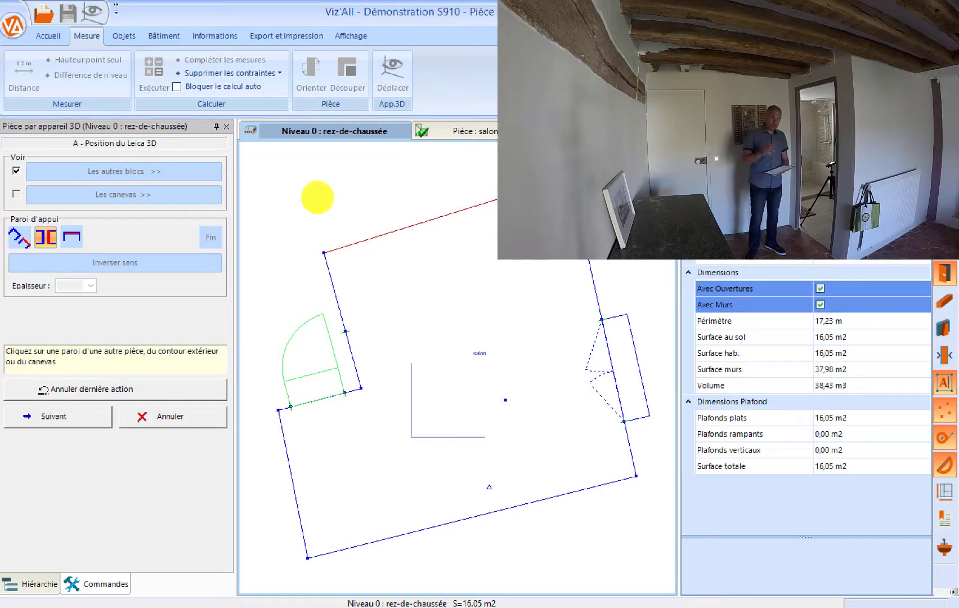
# Step: Position the Leica 3D in the level by measuring points on the salon's long lower wall and 2.04 m wall as shared support walls
pyautogui.click(17, 235)
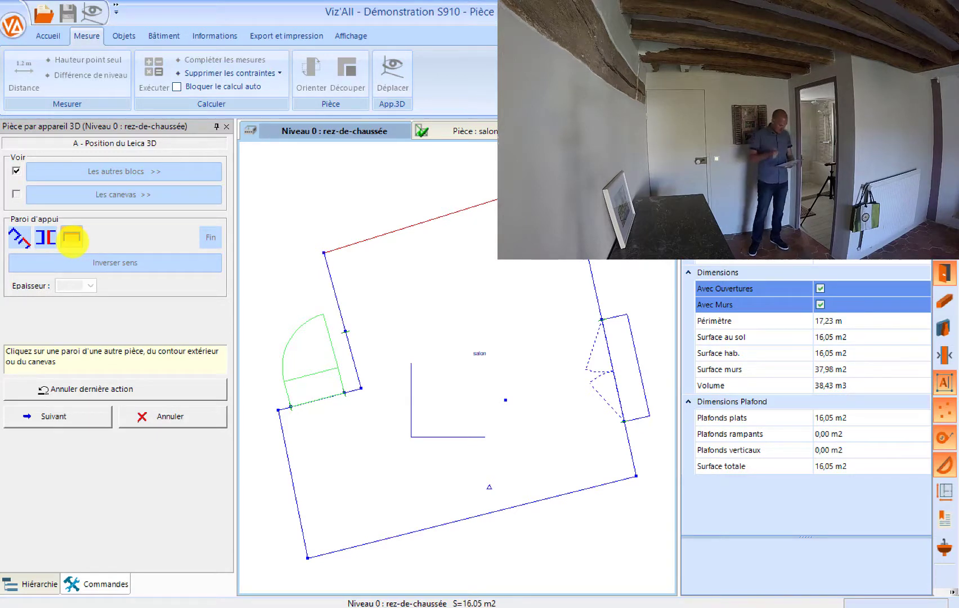
pyautogui.click(72, 237)
pyautogui.click(420, 524)
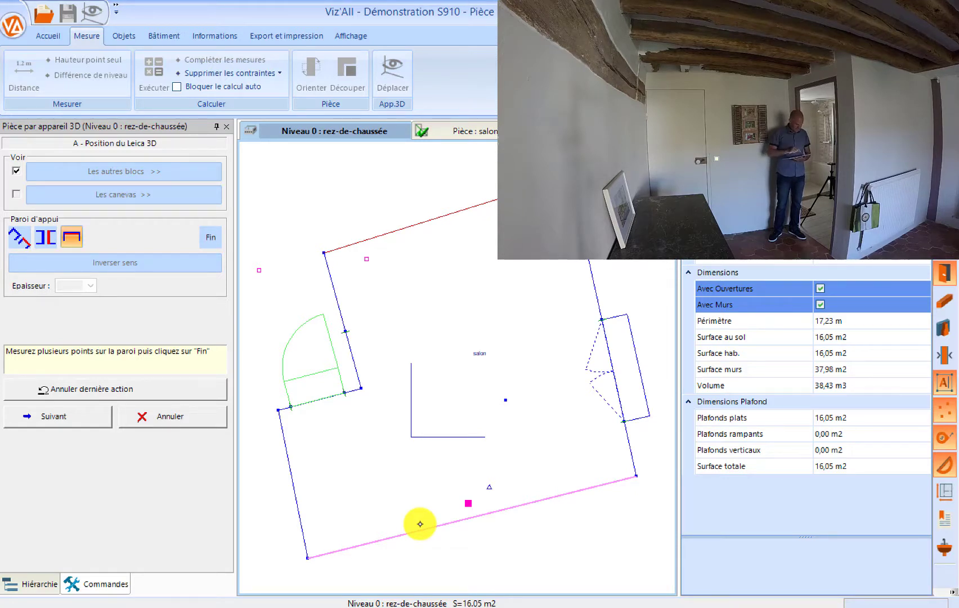
pyautogui.click(211, 237)
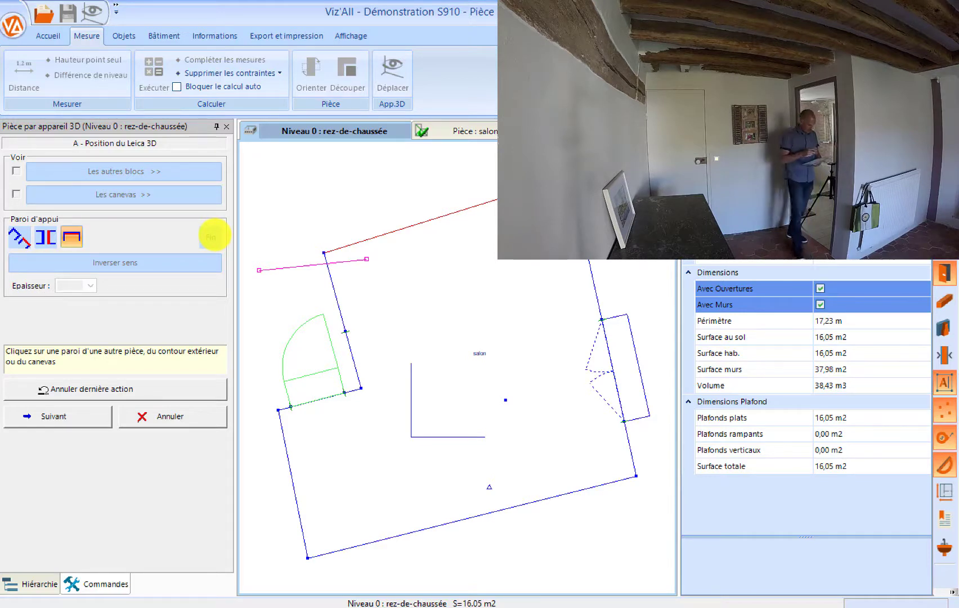
pyautogui.click(290, 469)
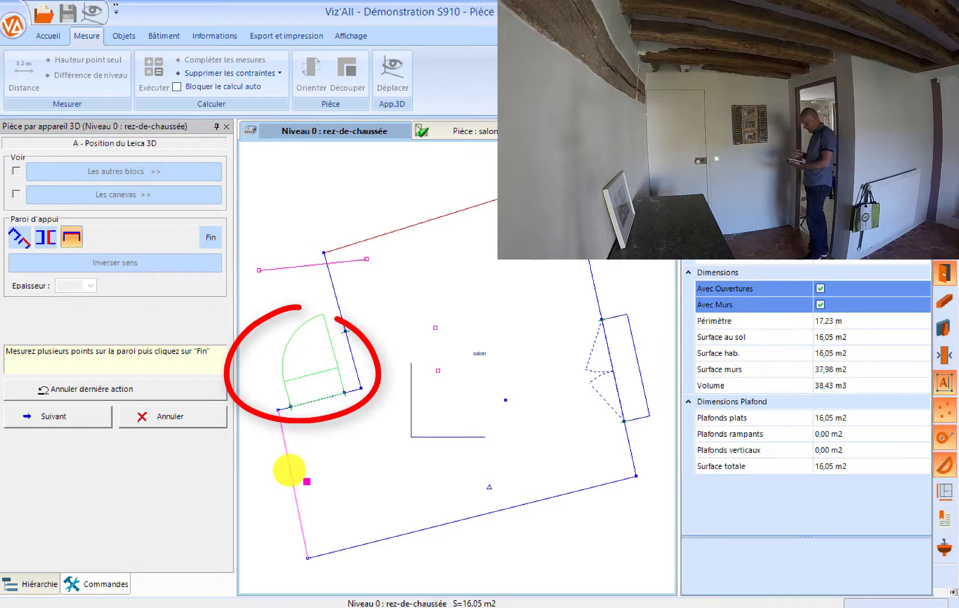
pyautogui.click(210, 237)
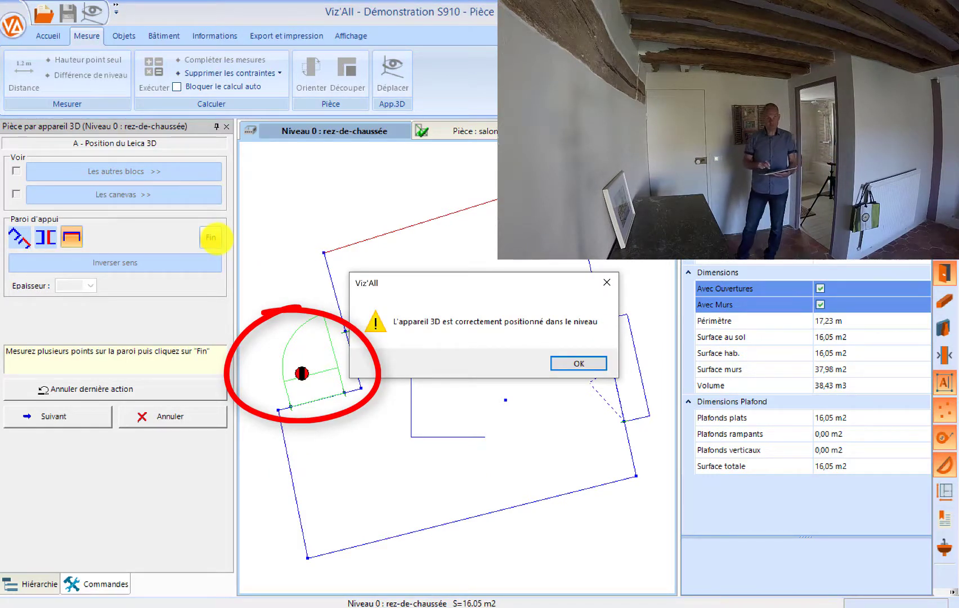
pyautogui.click(579, 363)
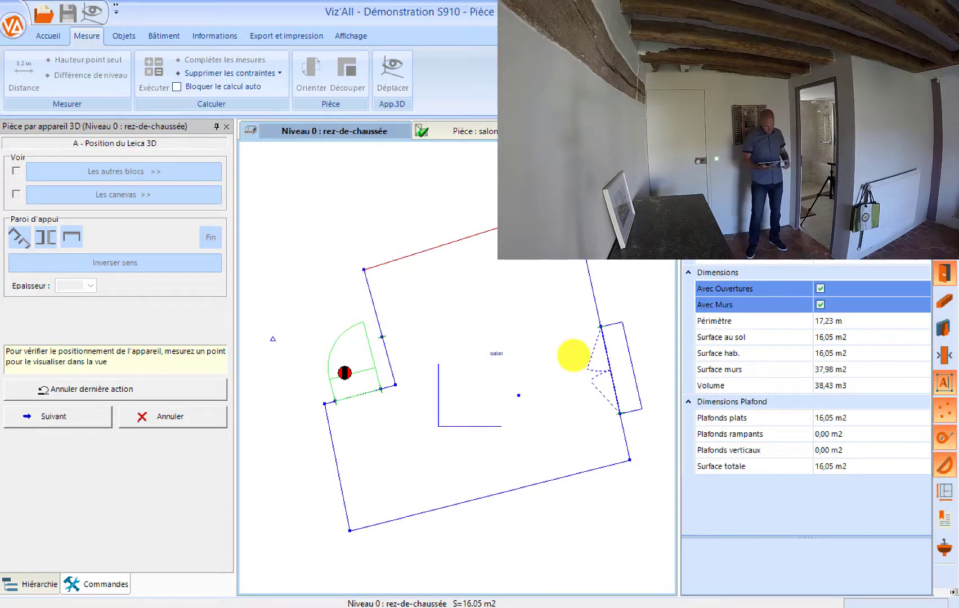
pyautogui.click(57, 417)
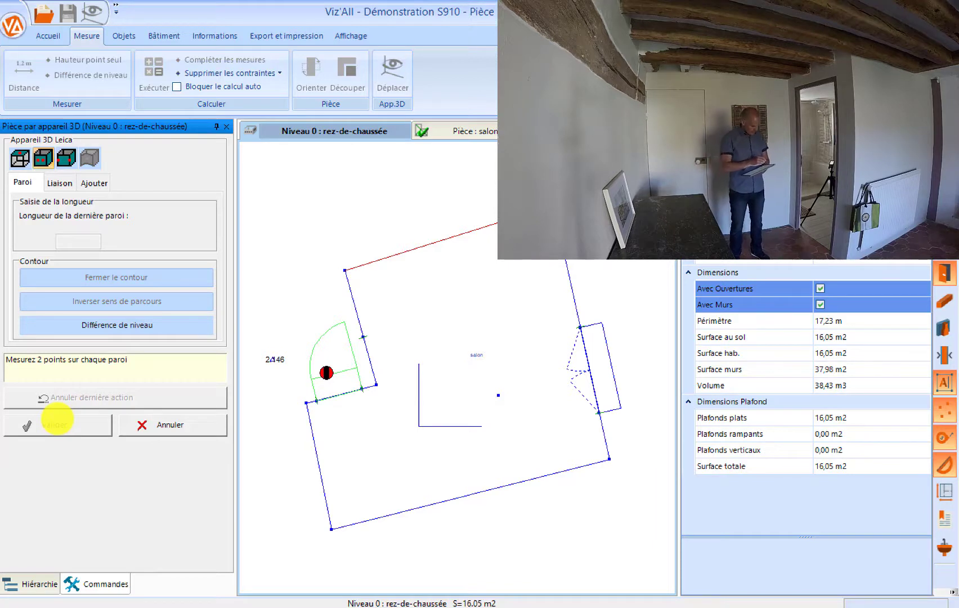
# Step: Create the bathroom's first wall by linking it to the back of the salon's radiator wall with a thickness of 0,07
pyautogui.click(59, 183)
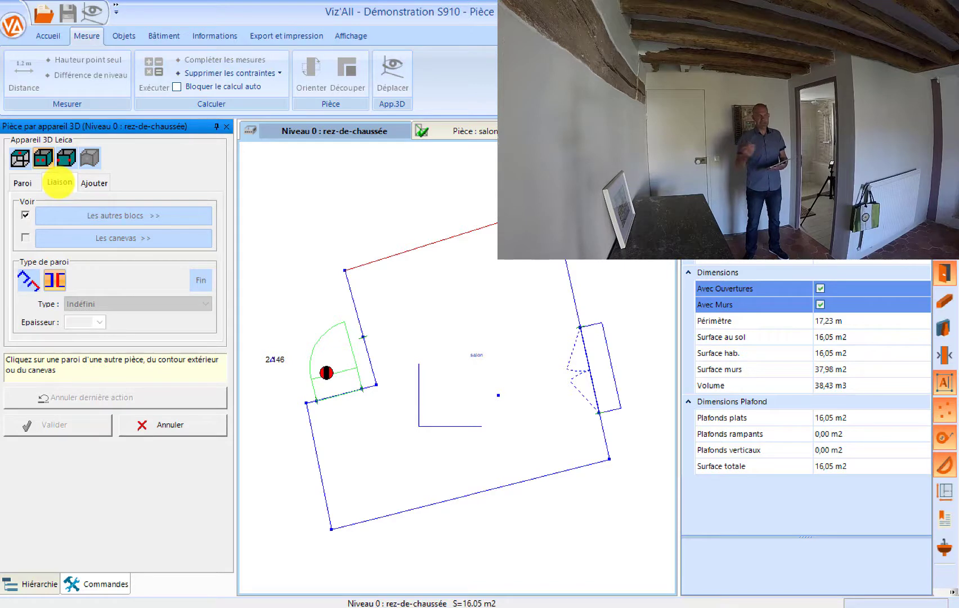
pyautogui.click(28, 279)
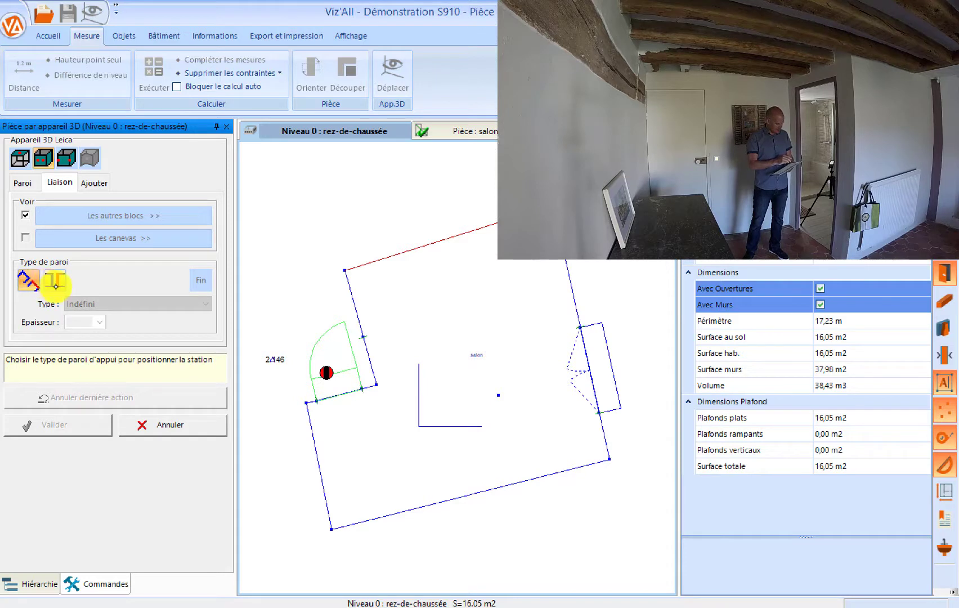
pyautogui.click(56, 281)
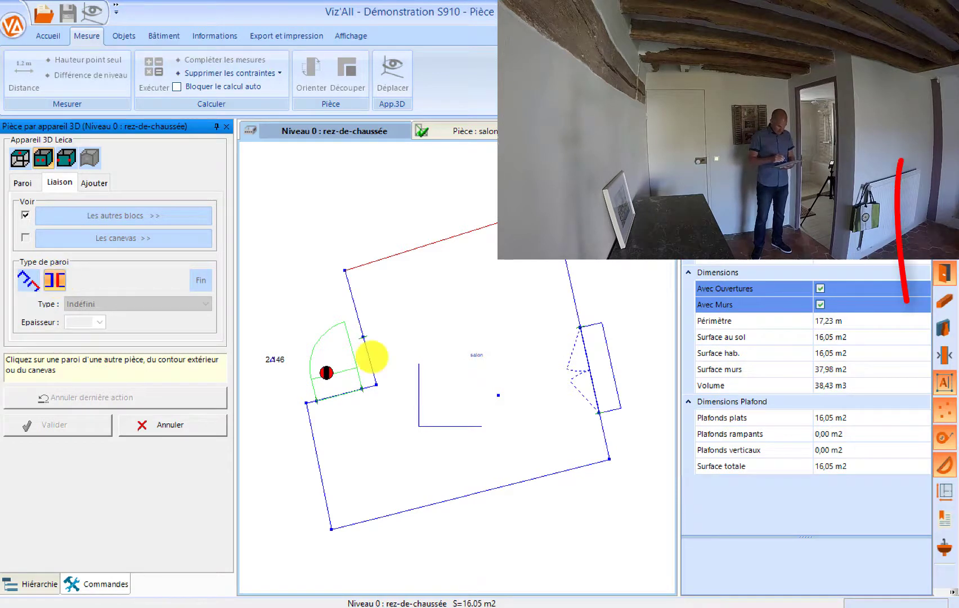
pyautogui.click(368, 358)
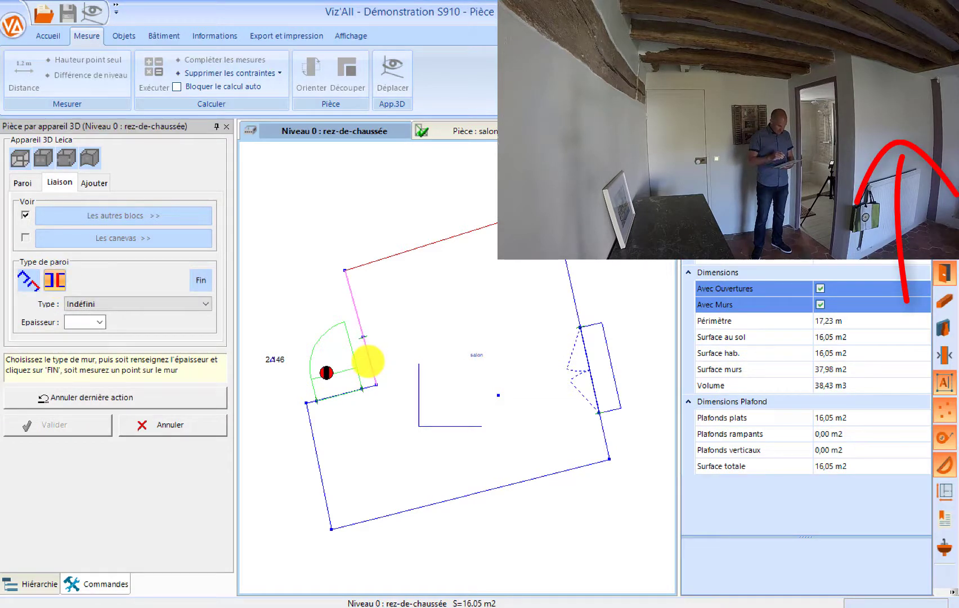
pyautogui.click(100, 321)
pyautogui.click(73, 318)
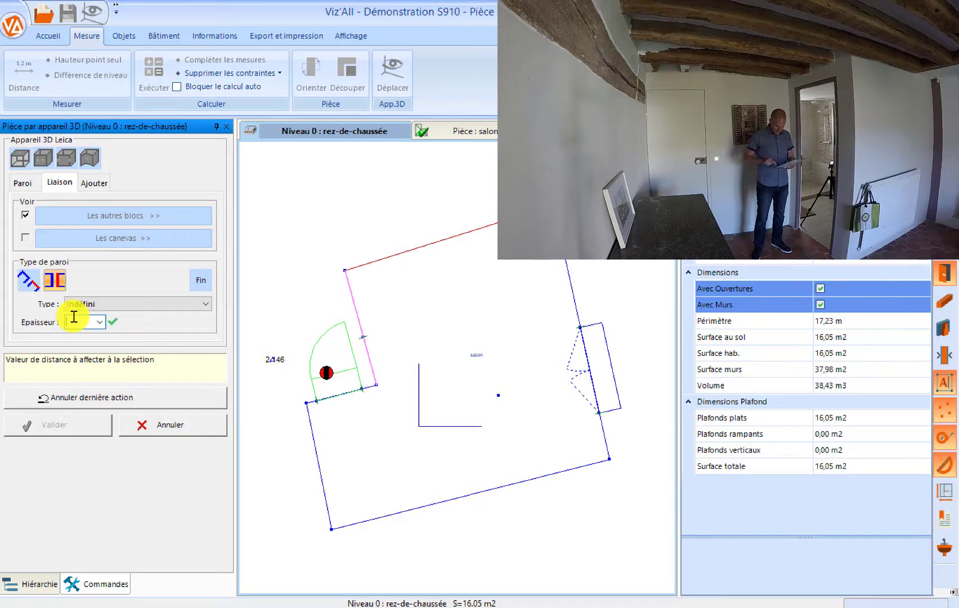
pyautogui.click(830, 601)
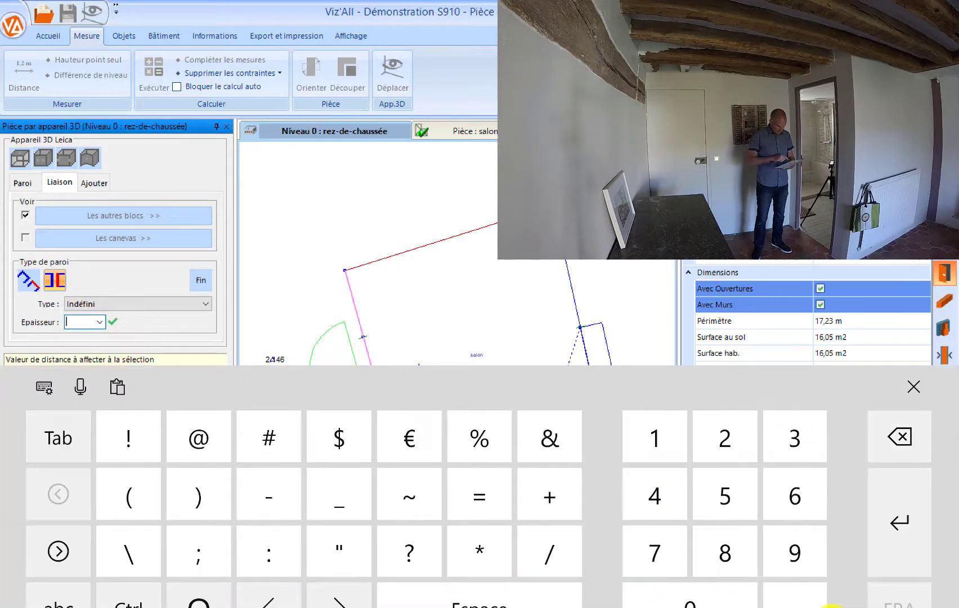
pyautogui.write('0,07')
pyautogui.press('Return')
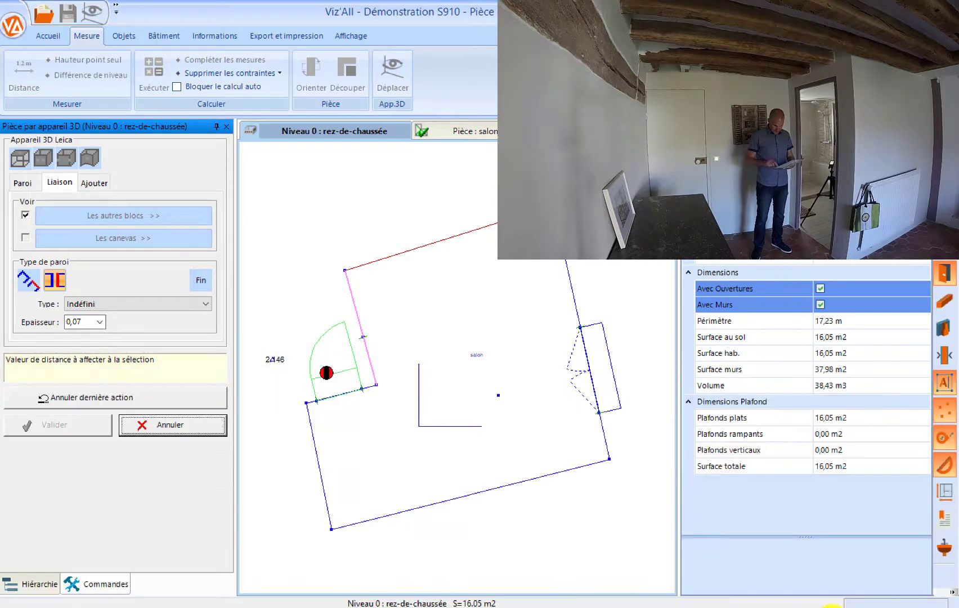
pyautogui.click(201, 280)
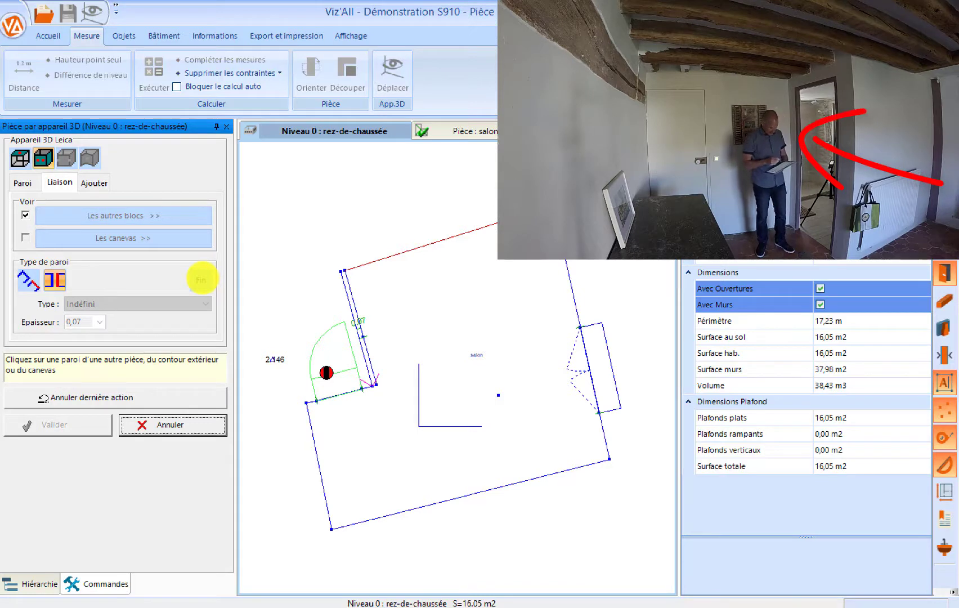
# Step: Link the bathroom's second wall to the back of the salon's door wall with a thickness of 0,07
pyautogui.click(338, 381)
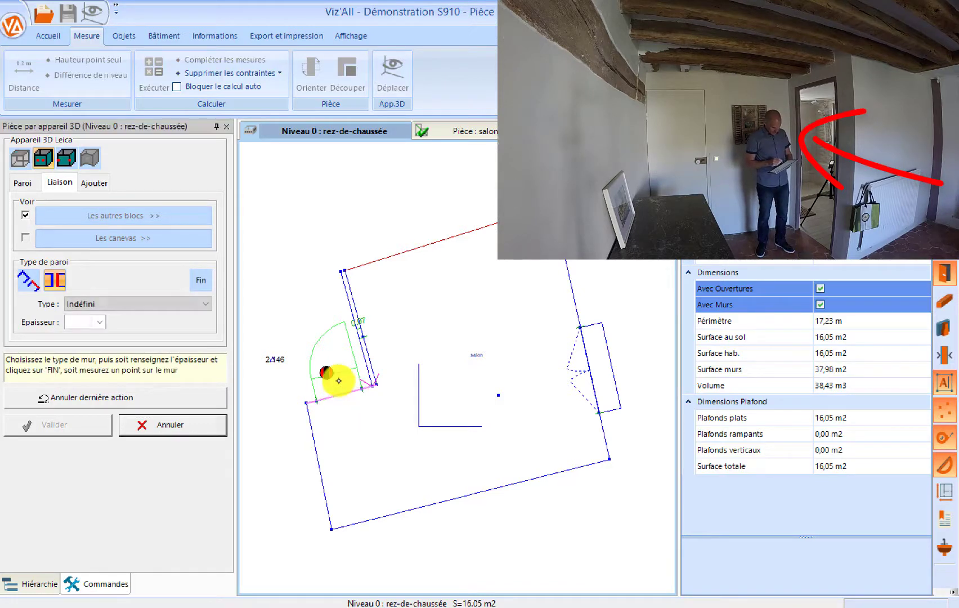
pyautogui.click(99, 321)
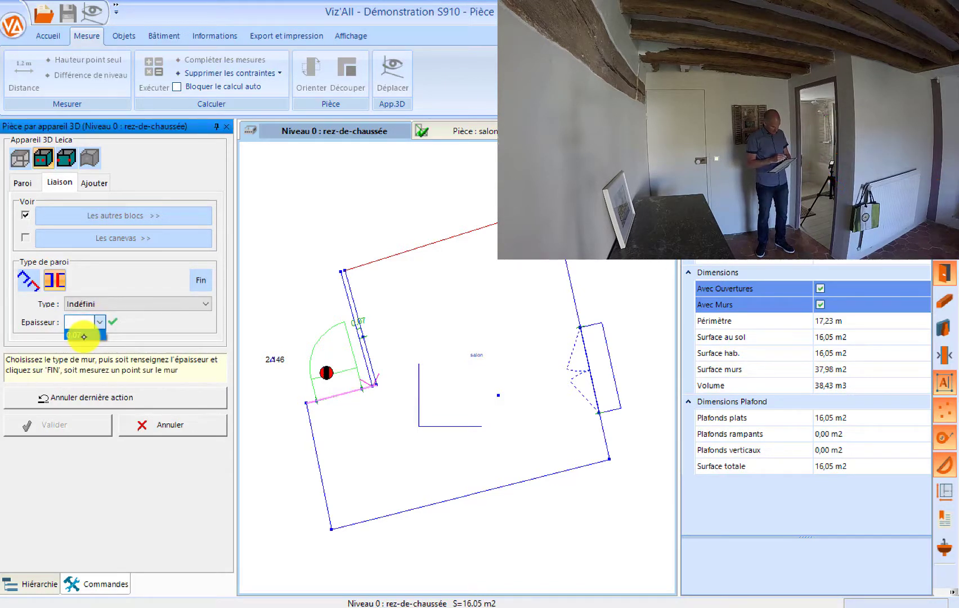
pyautogui.click(79, 335)
pyautogui.click(201, 280)
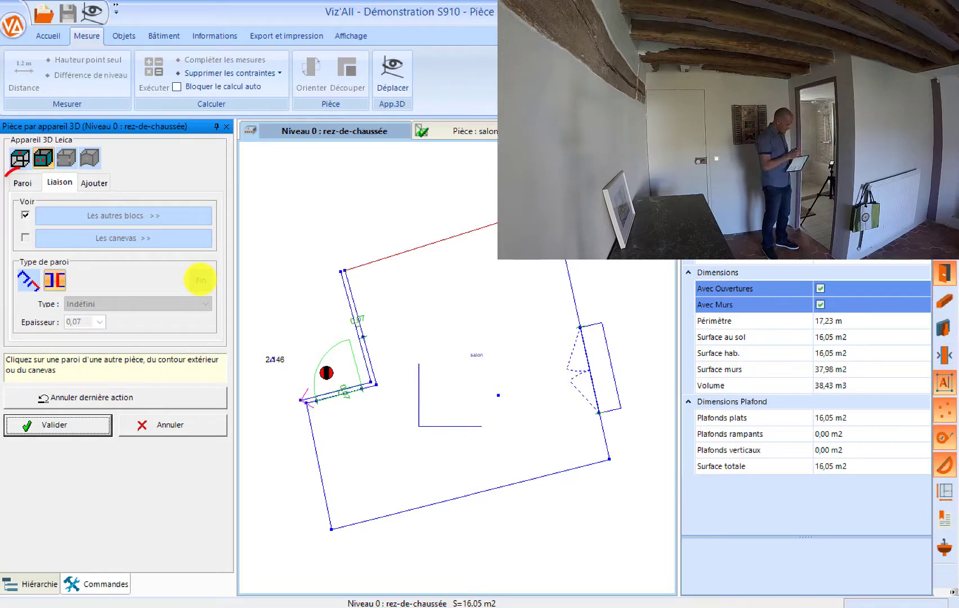
# Step: Measure two points on the bathroom's far wall and add the following wall in alignment with the salon's dark red wall
pyautogui.click(25, 183)
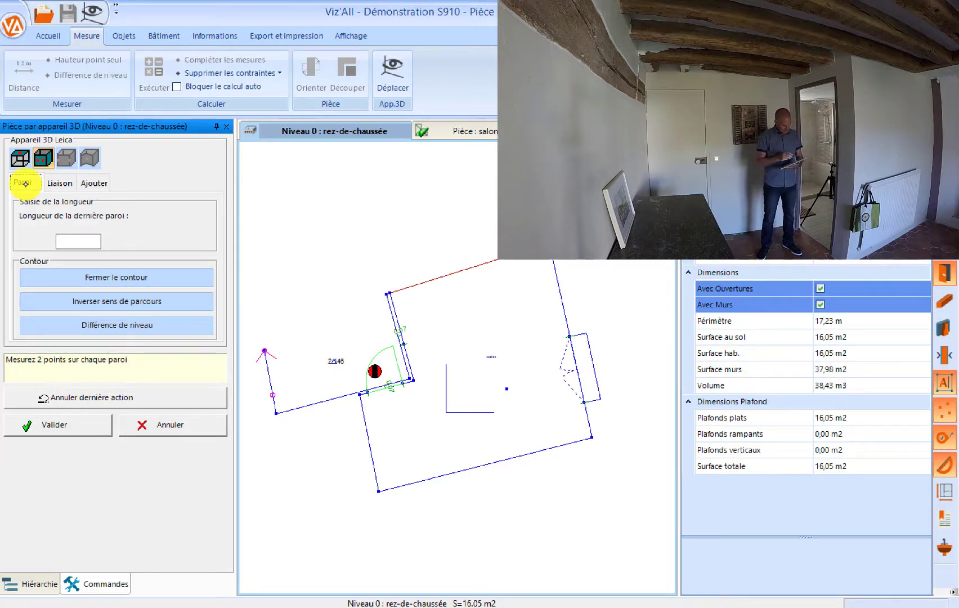
pyautogui.click(59, 183)
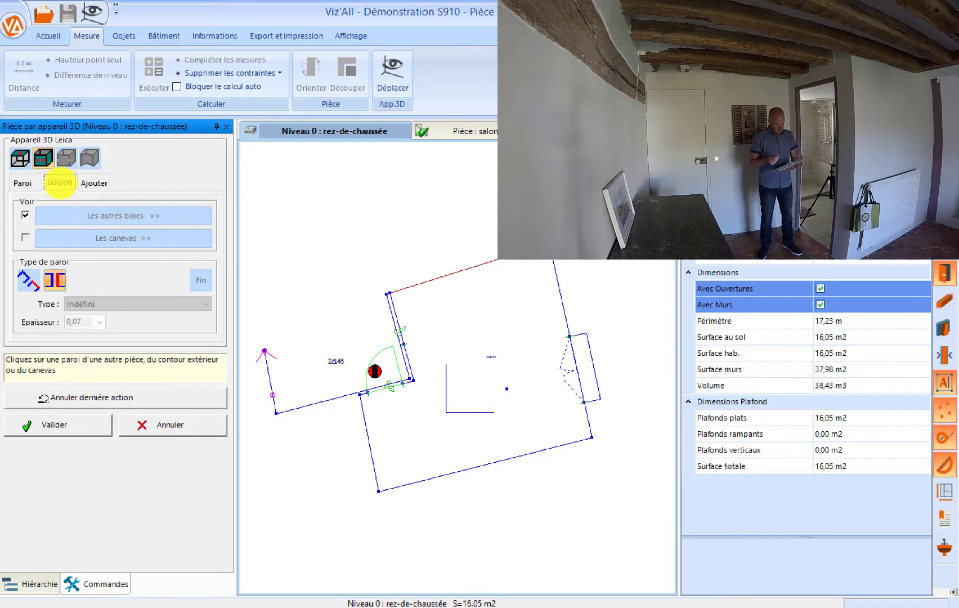
pyautogui.click(25, 279)
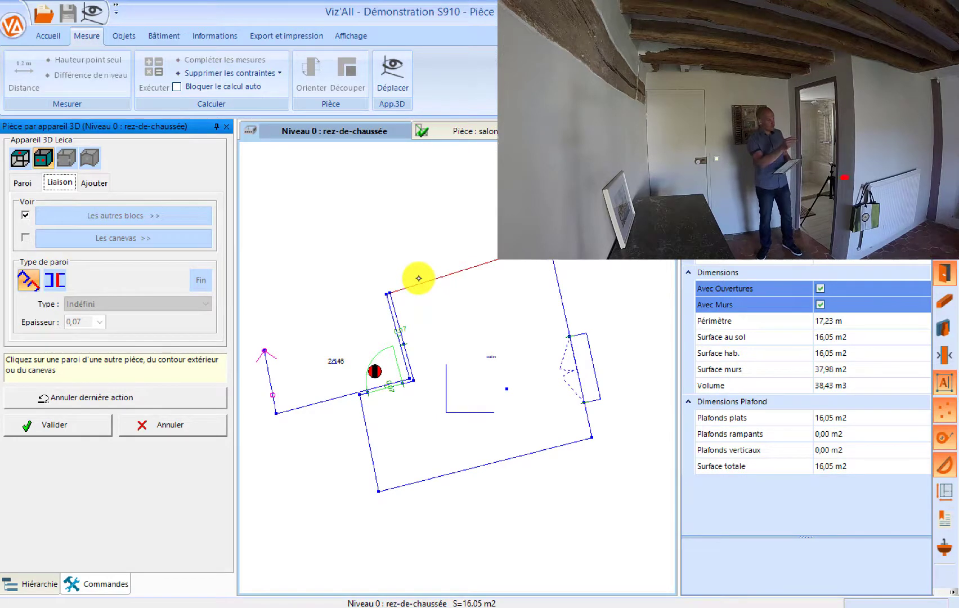
pyautogui.click(439, 280)
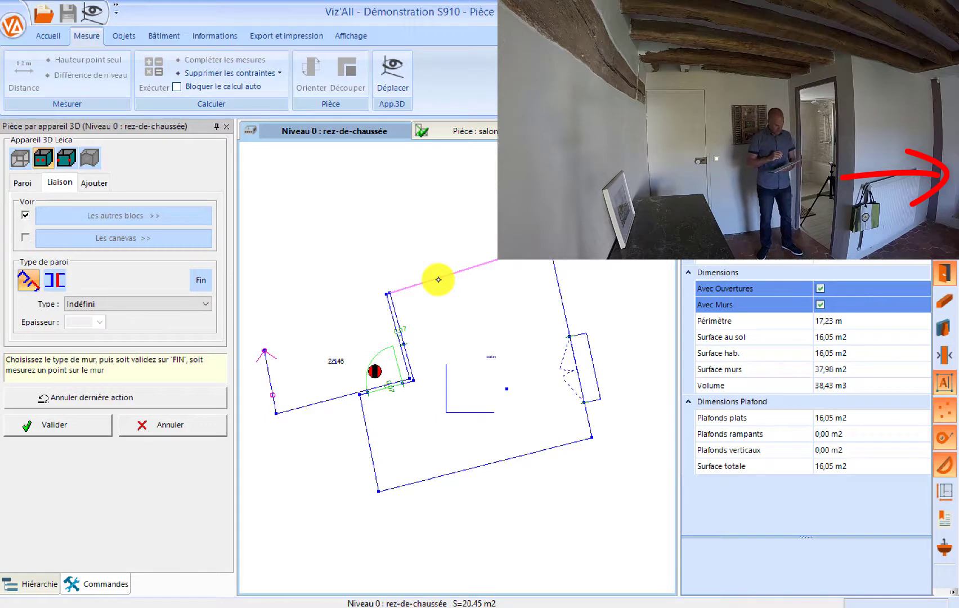
pyautogui.click(201, 282)
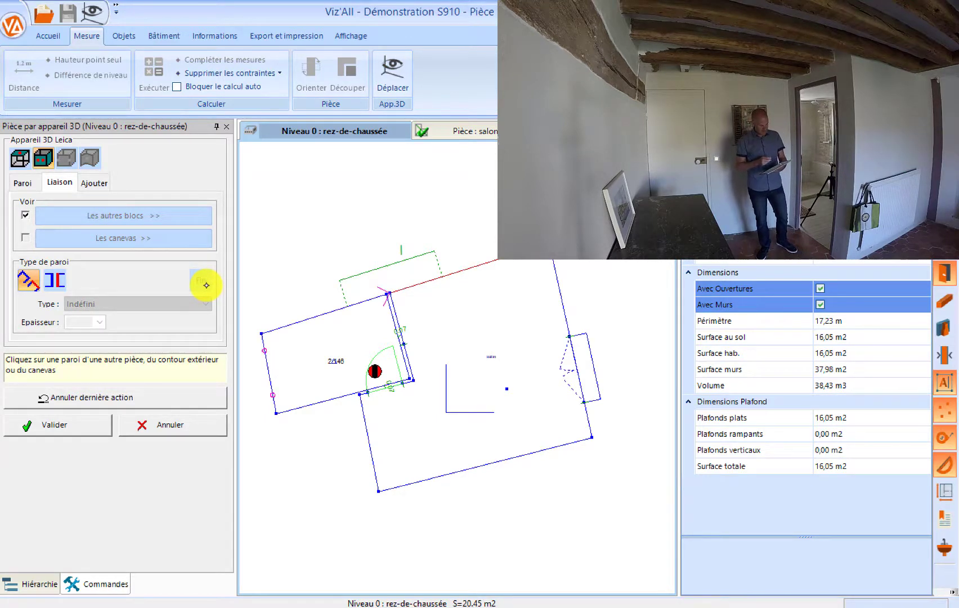
# Step: Close the bathroom's contour and validate the room
pyautogui.click(20, 183)
pyautogui.click(148, 278)
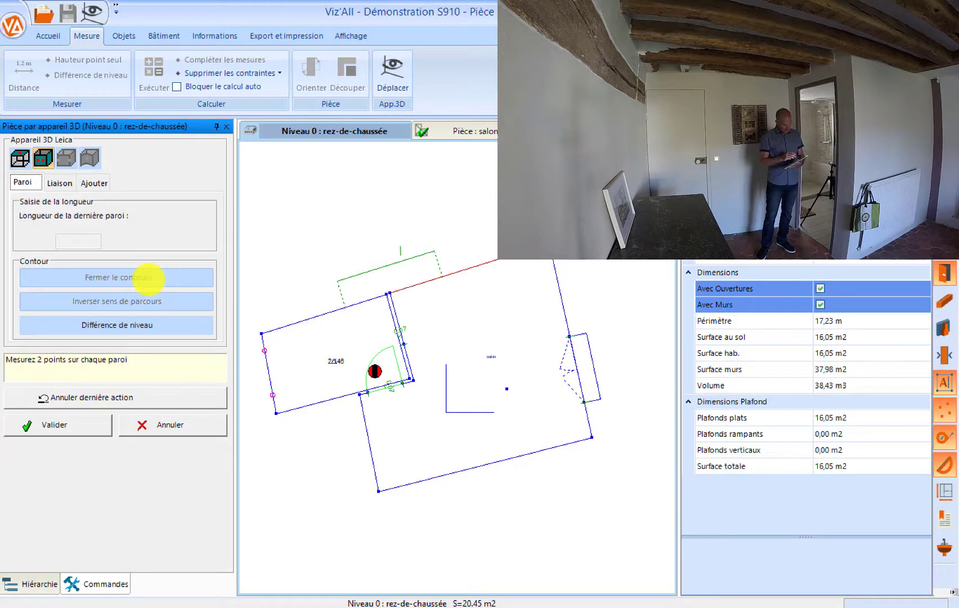
pyautogui.click(76, 424)
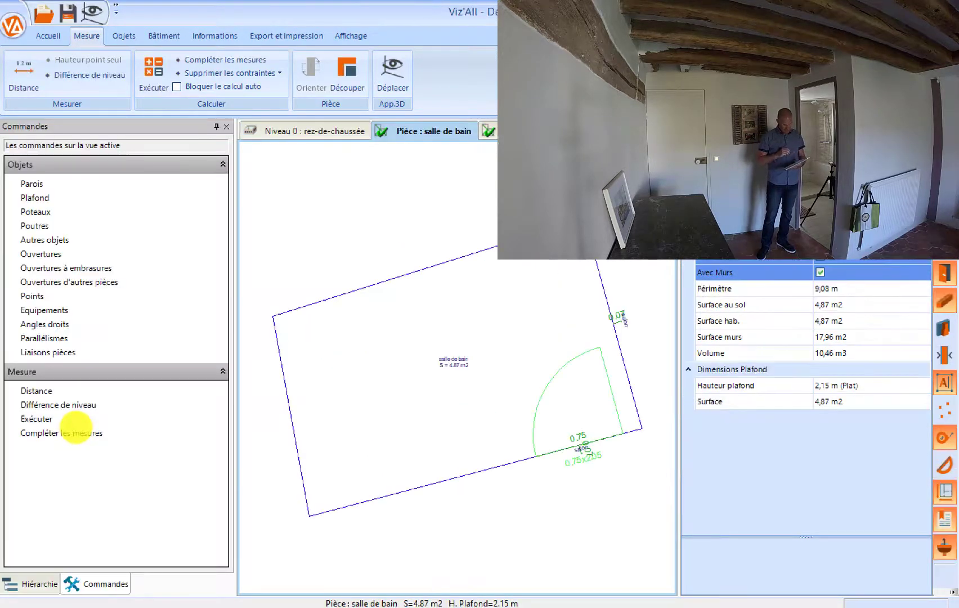
# Step: View both rooms together in the rez-de-chaussée level plan, and return to the salle de bain with its object commands shown
pyautogui.click(34, 584)
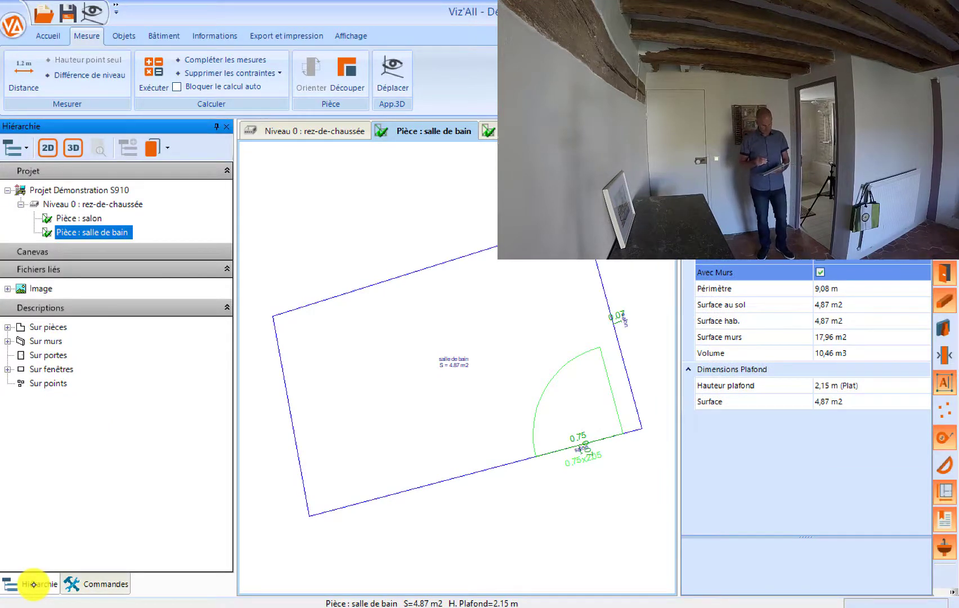
pyautogui.click(332, 132)
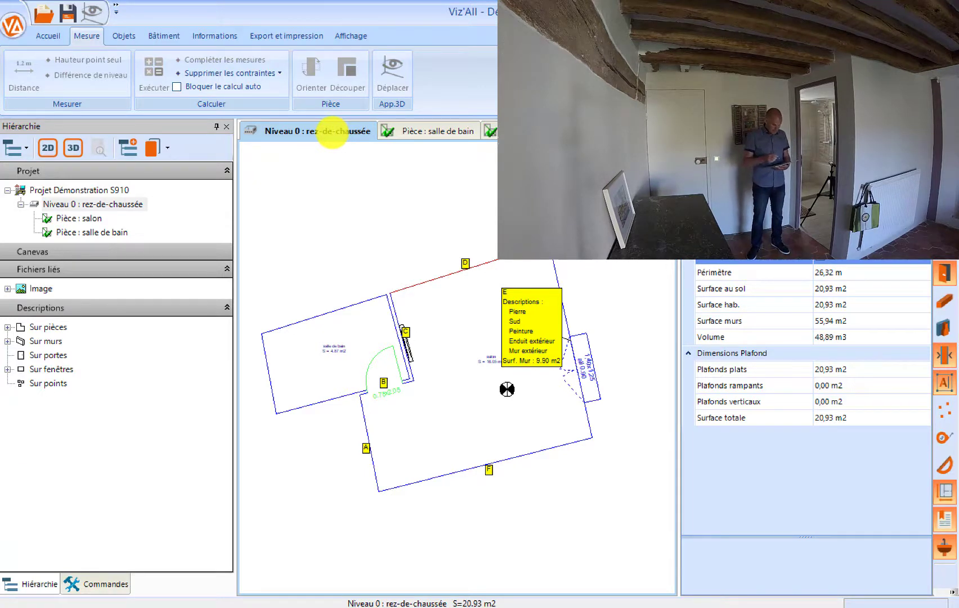
pyautogui.click(449, 130)
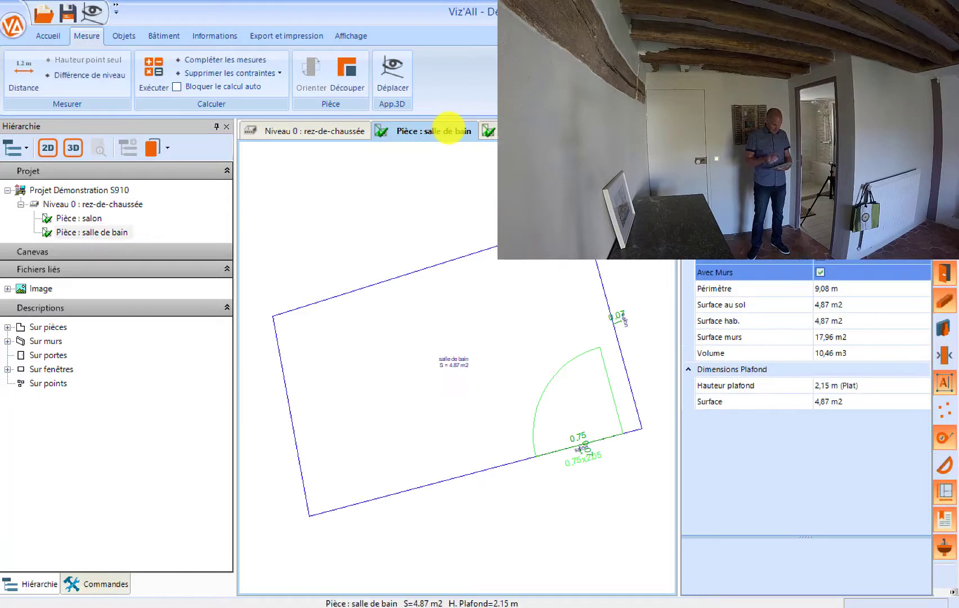
pyautogui.click(121, 36)
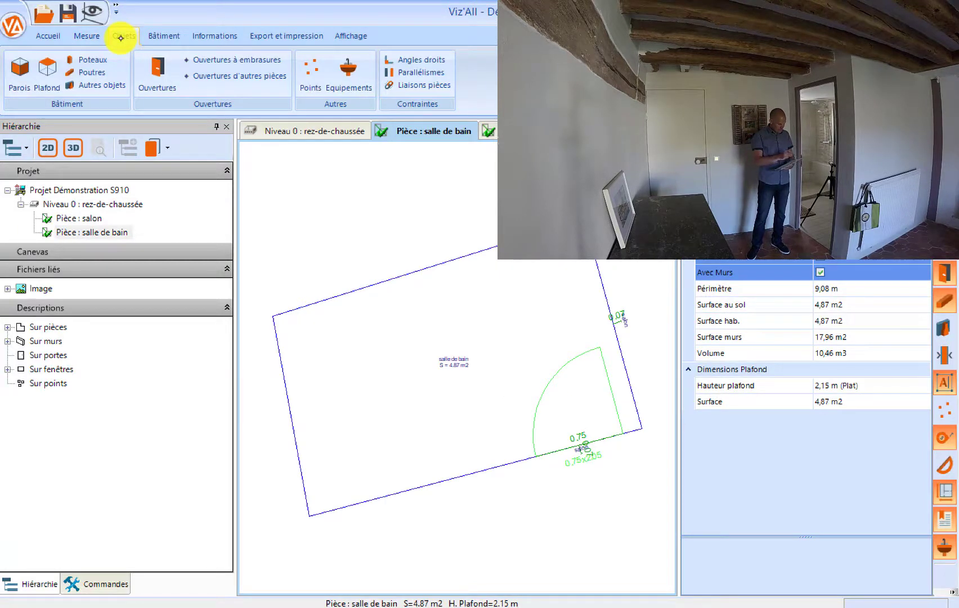